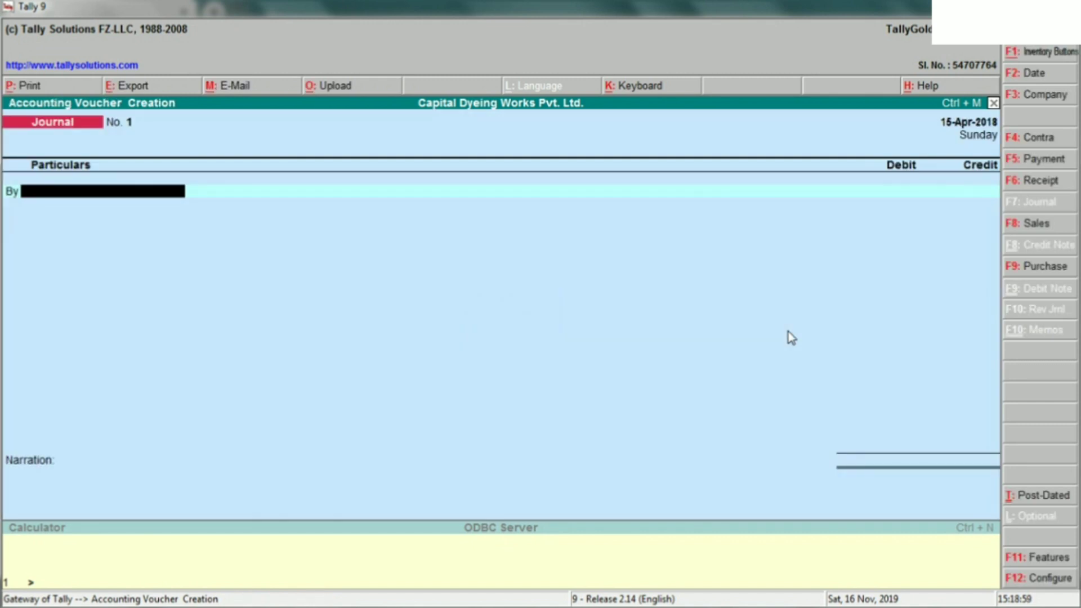
- Review the TDS on salary journal entries in the reference PDF, then return to the Tally journal voucher
key("alt+Tab")
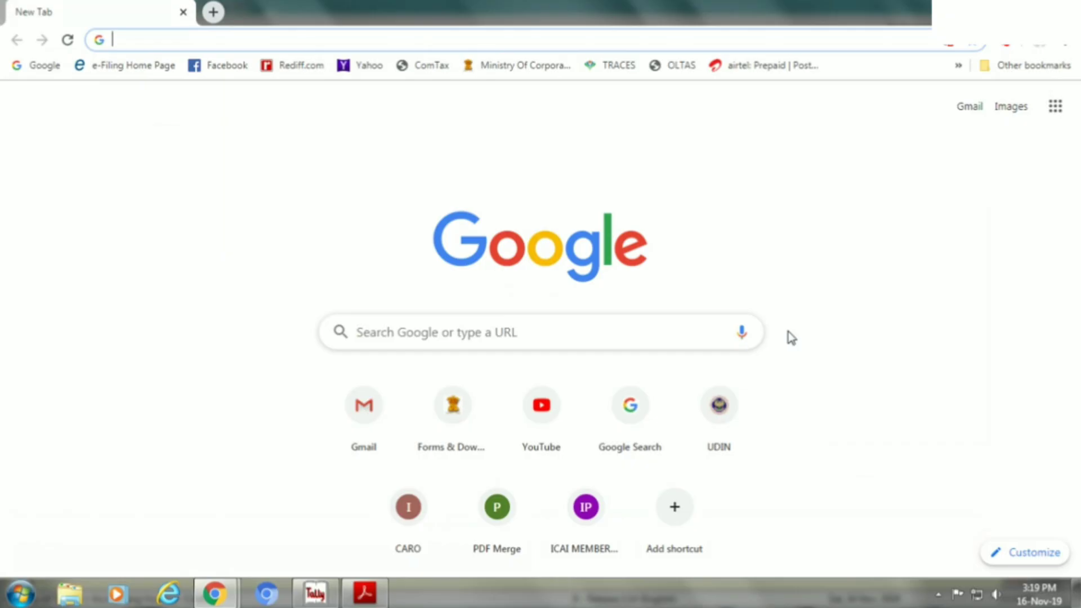
key("alt+Tab")
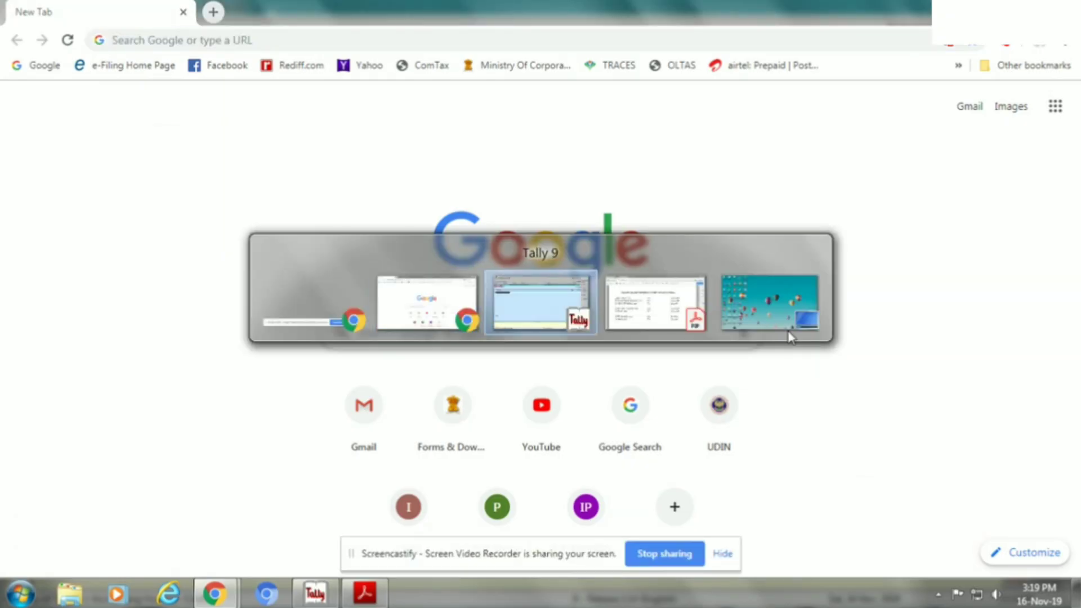
key("alt+Tab")
key("alt+Tab")
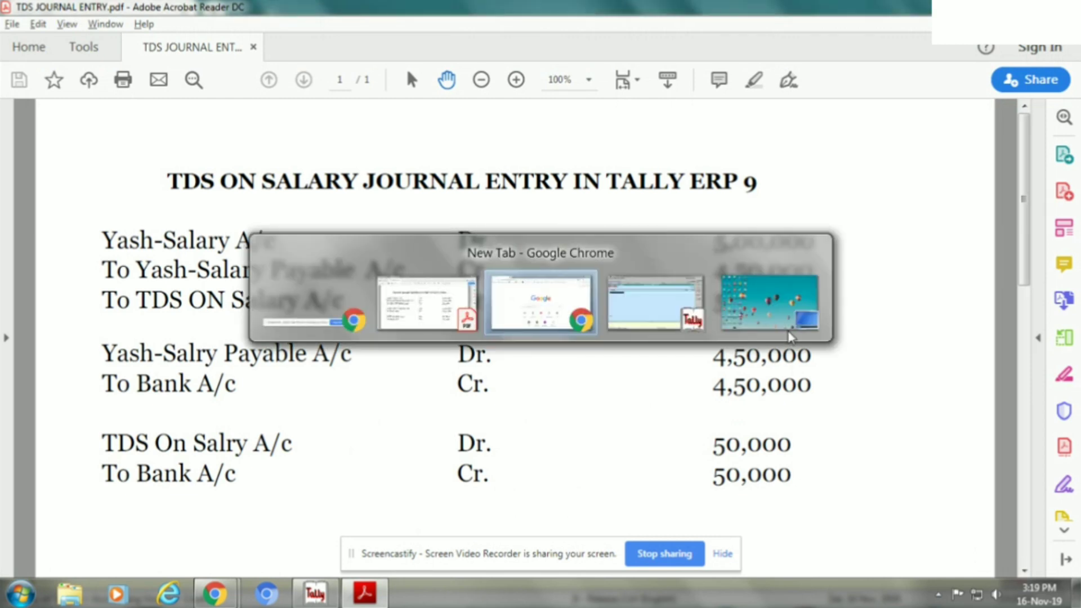
key("alt+Tab")
key("alt+Tab")
key("alt+Tab")
key("alt+Tab")
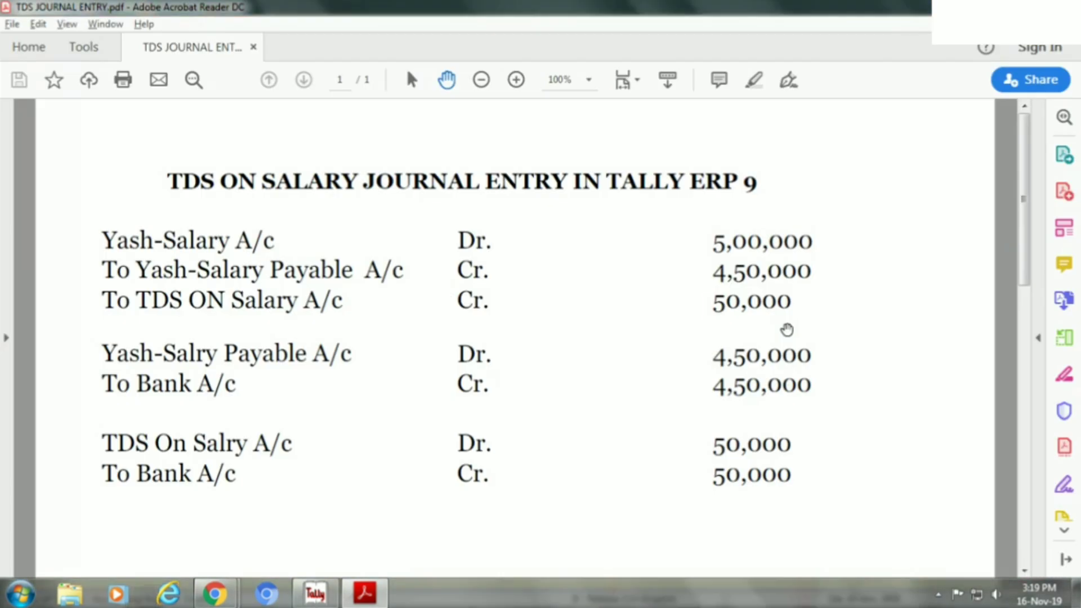
left_click(721, 554)
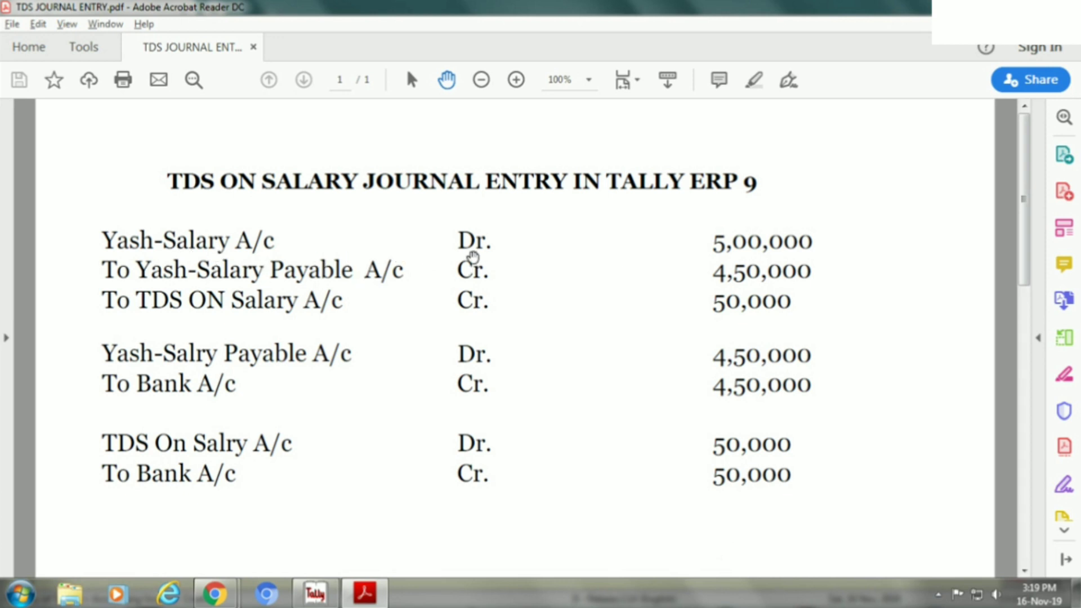
key("alt+Tab")
key("alt+Tab")
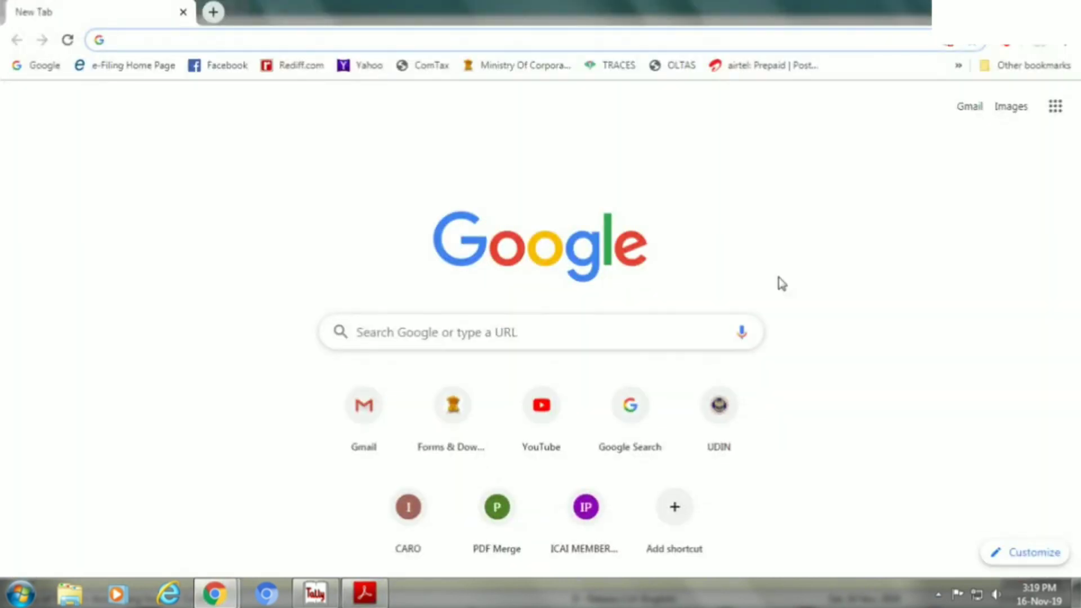
key("alt+Tab")
key("alt+Tab")
key("alt+Tab")
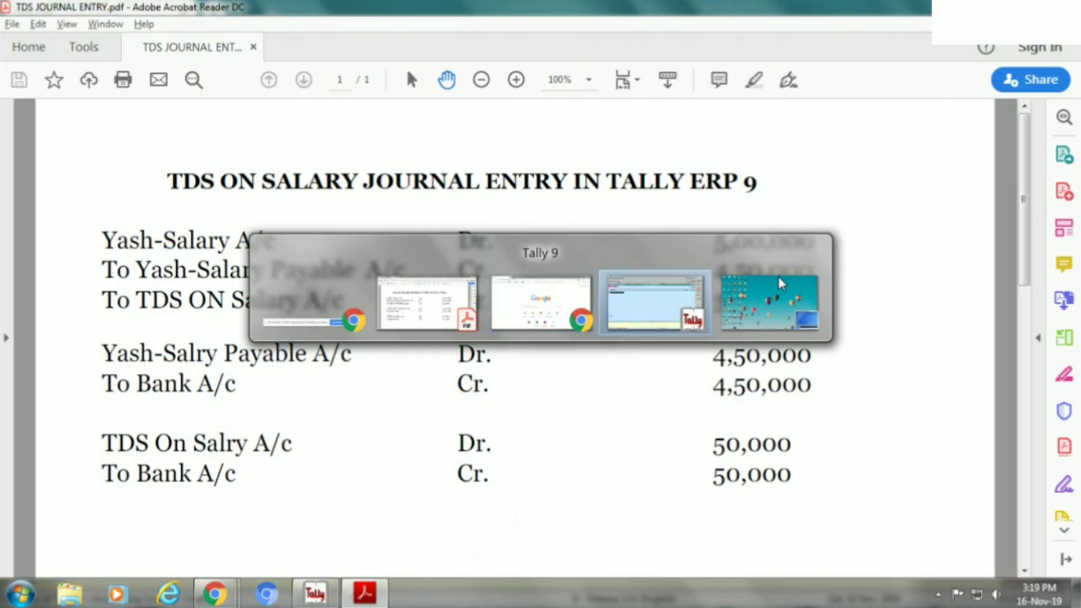
- Debit the employee's salary account with 5,00,000
type("YASH")
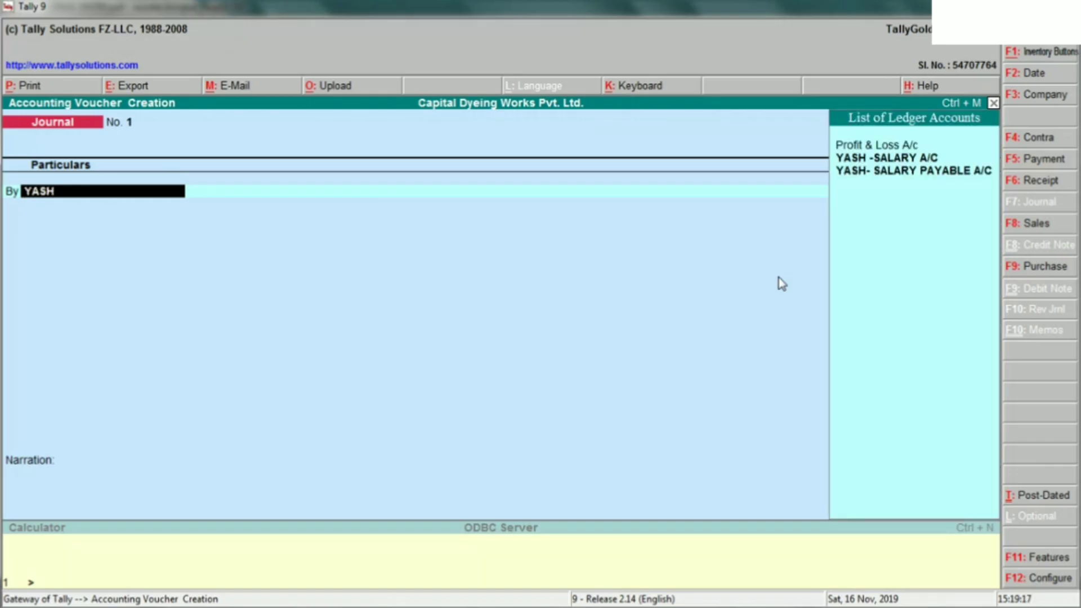
key("Down")
key("Up")
key("Return")
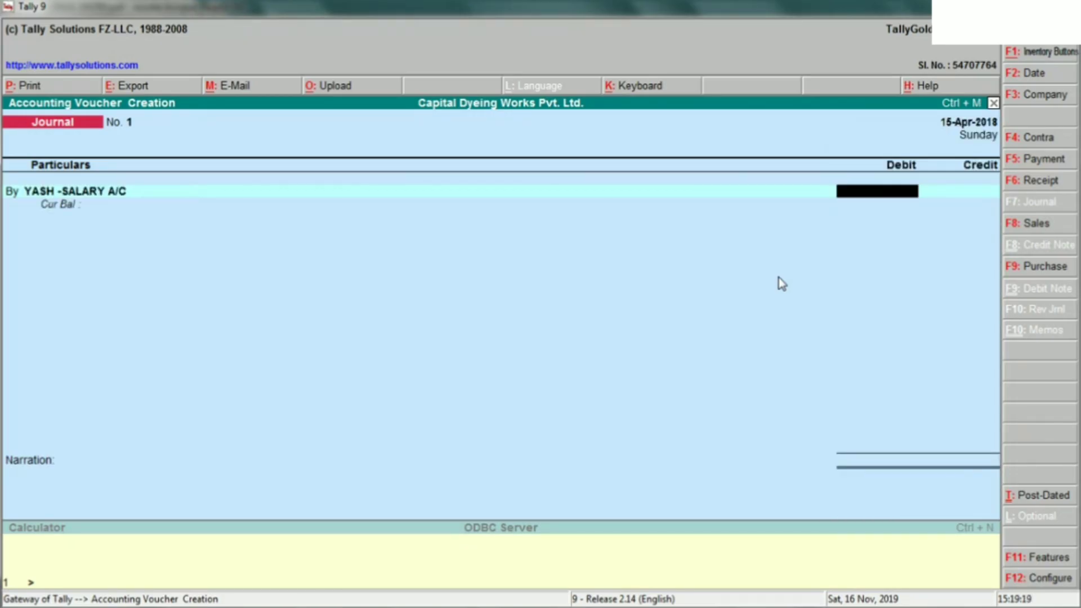
key("alt+Tab")
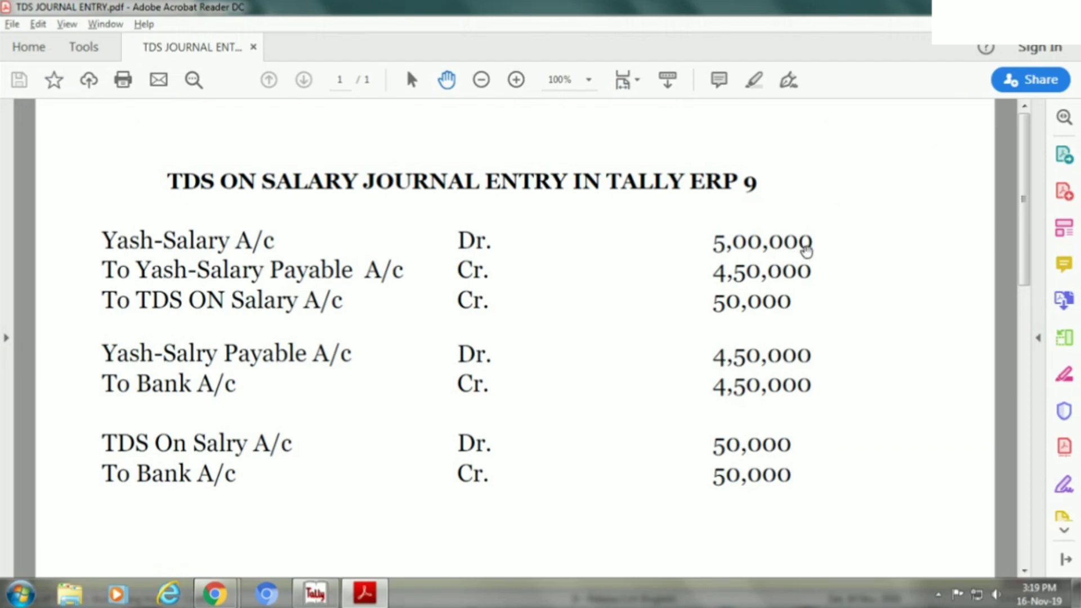
key("alt+Tab")
type("5,00,0")
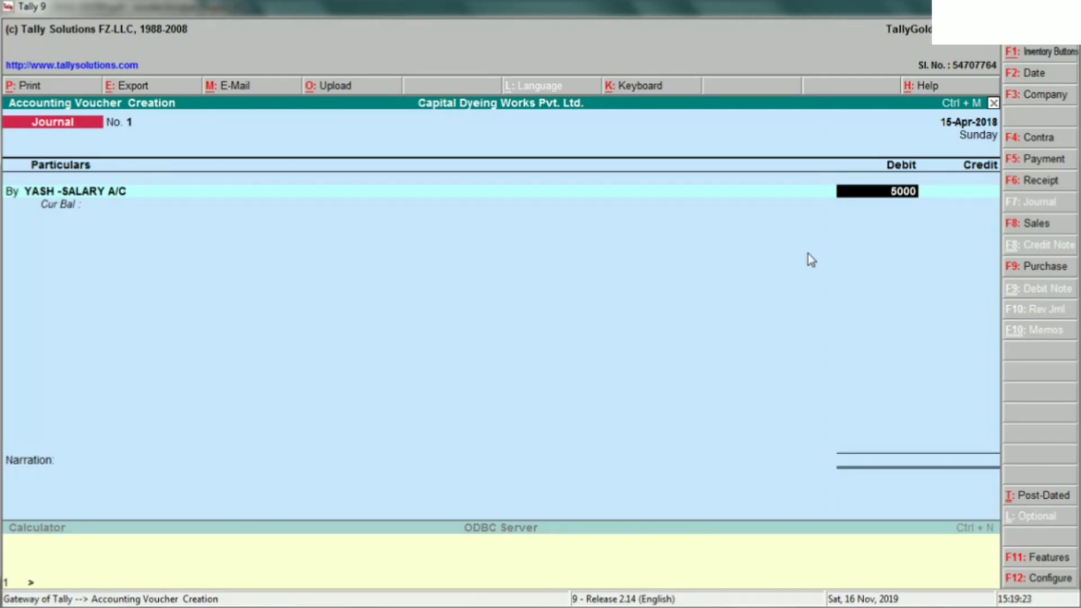
type("000")
key("Return")
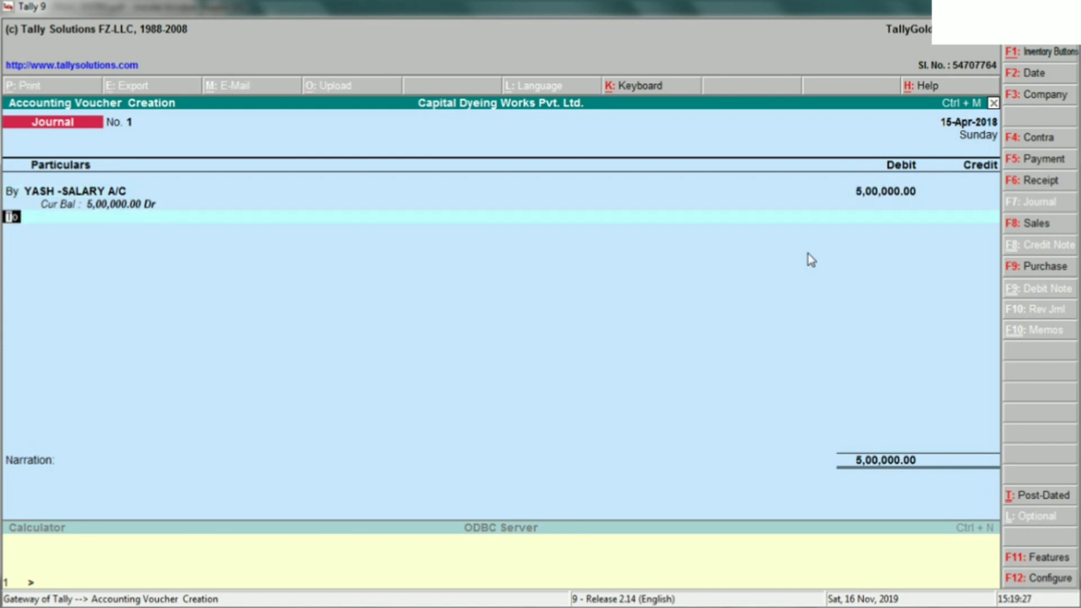
- Credit the employee's salary payable account with 4,50,000 and move to a new credit line
key("alt+Tab")
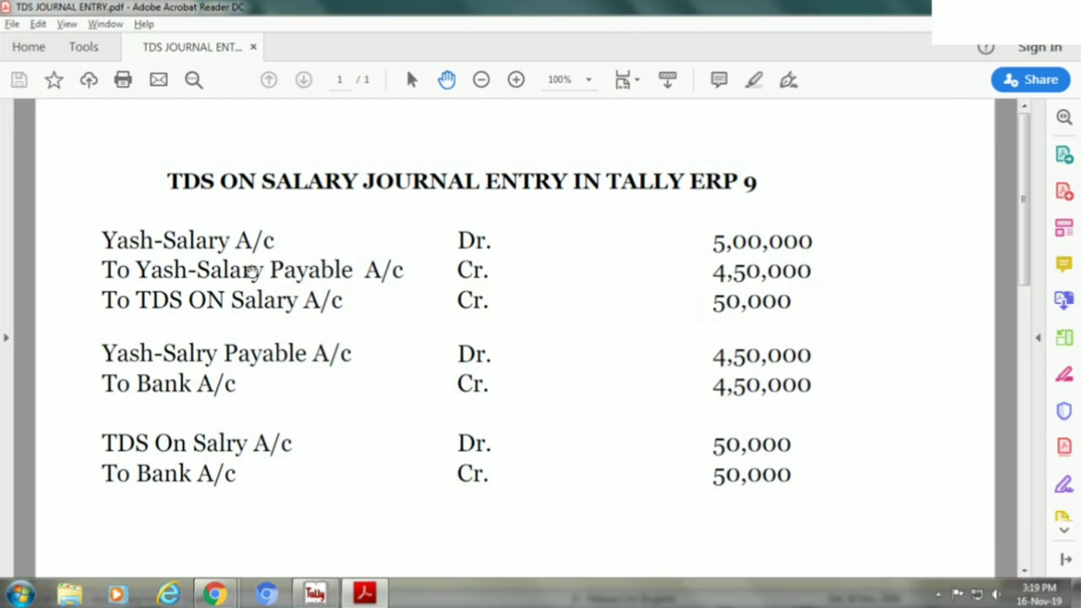
key("alt+Tab")
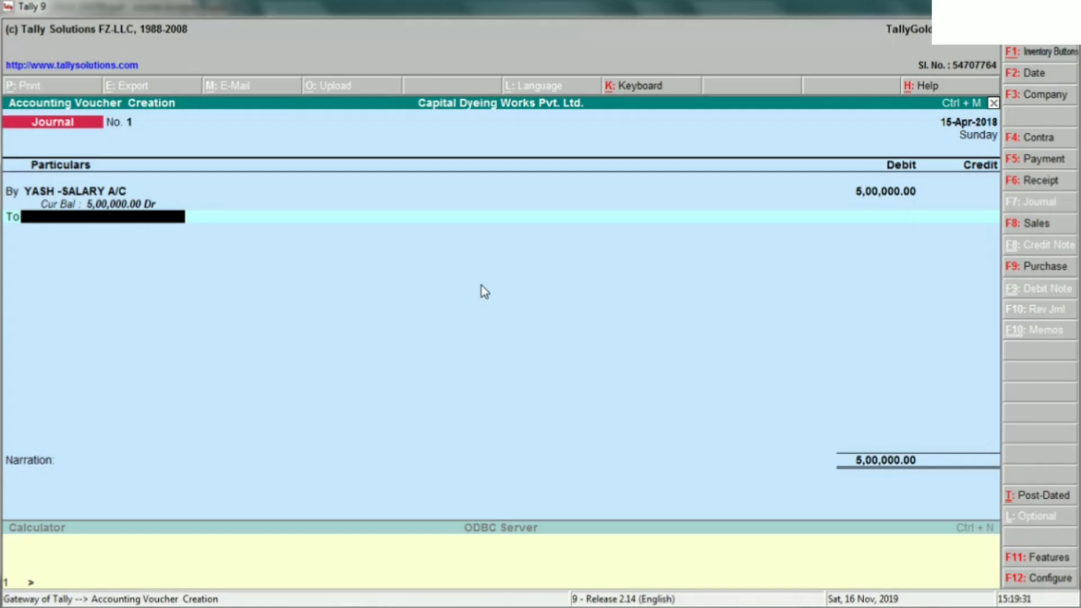
type("YASH")
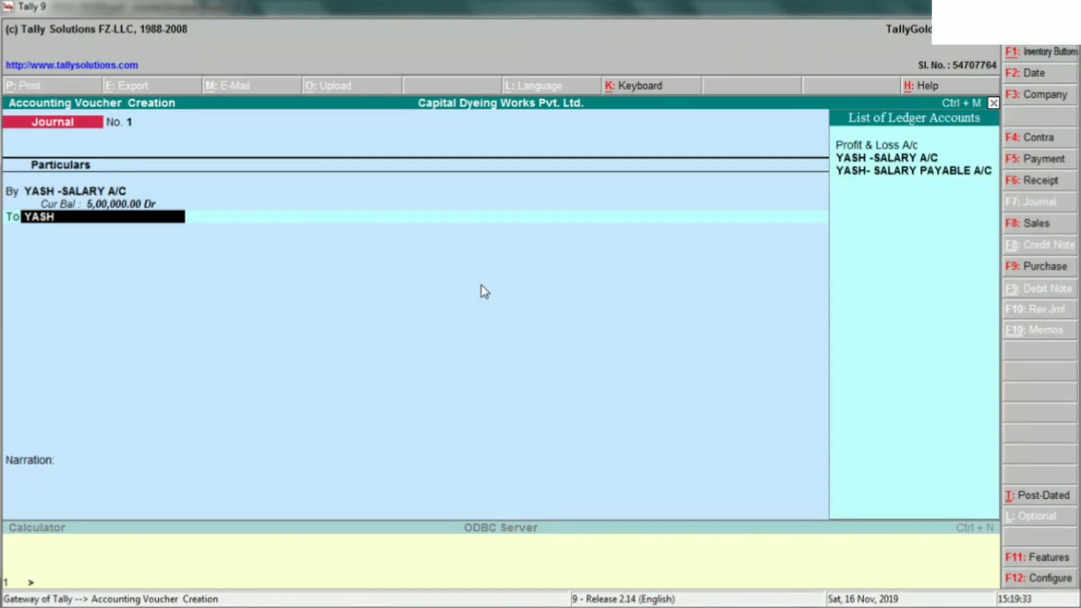
key("Down")
key("Return")
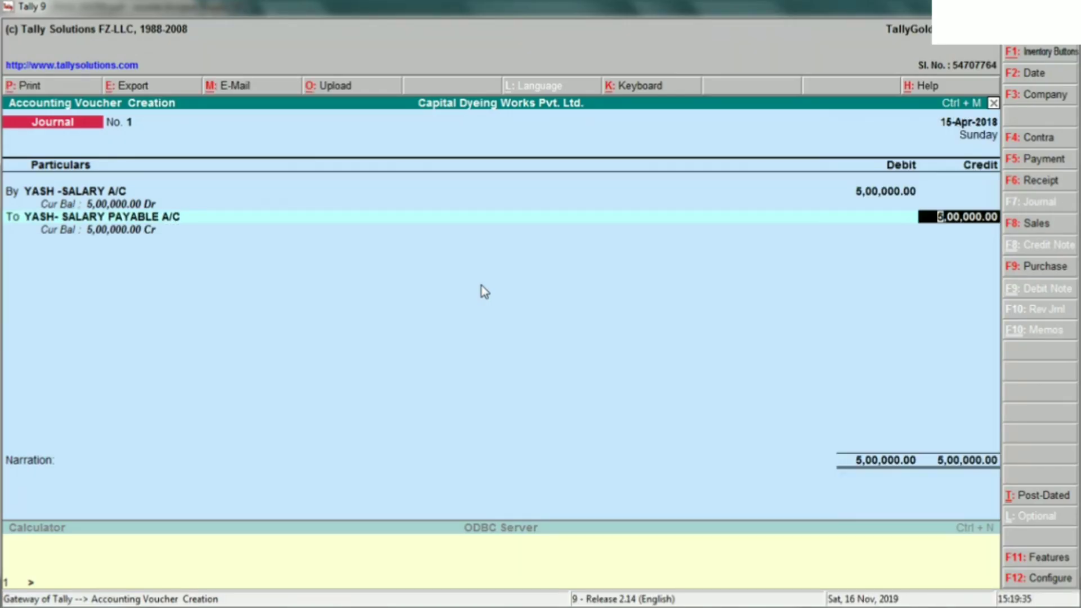
key("alt+Tab")
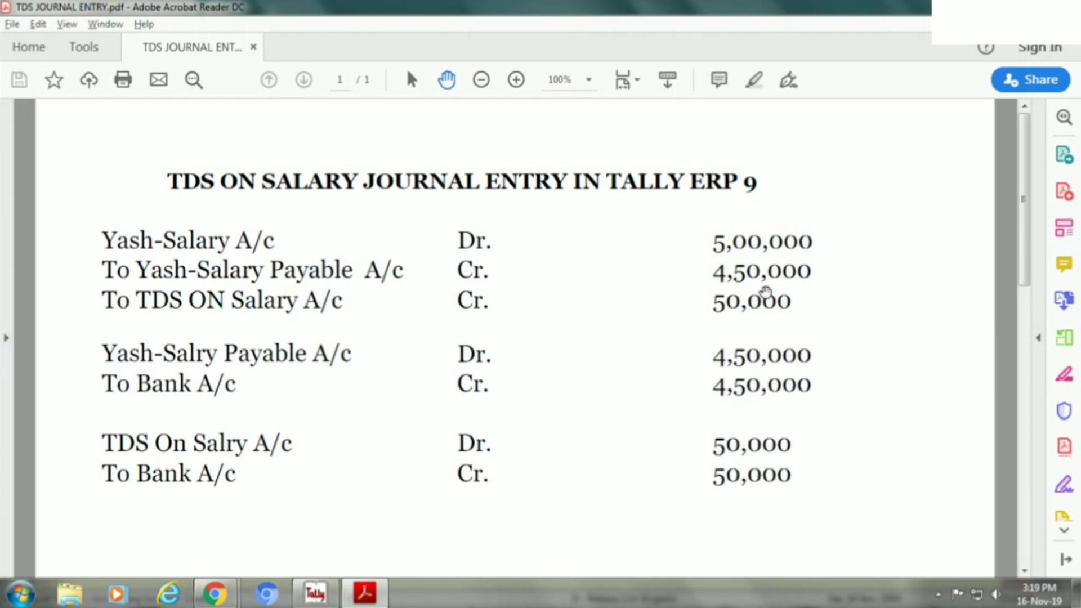
key("alt+Tab")
type("450000")
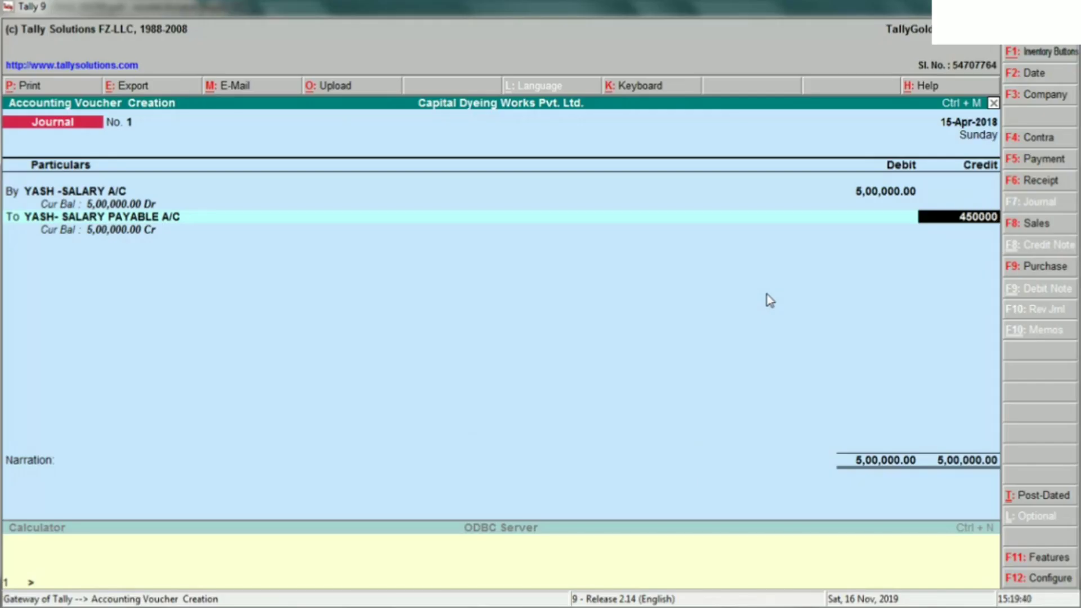
key("Return")
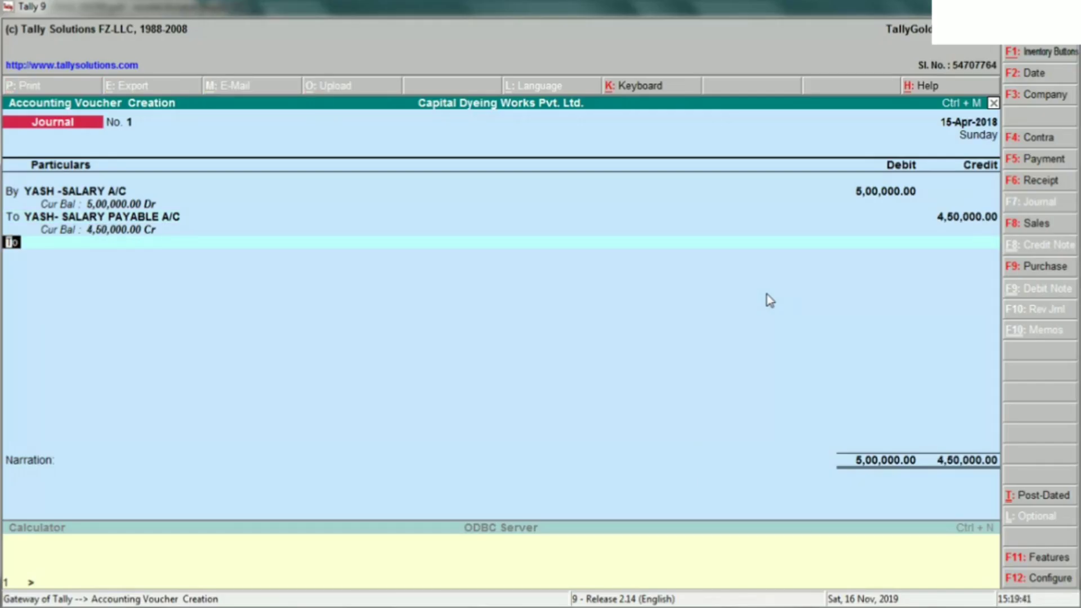
key("Return")
key("alt+Tab")
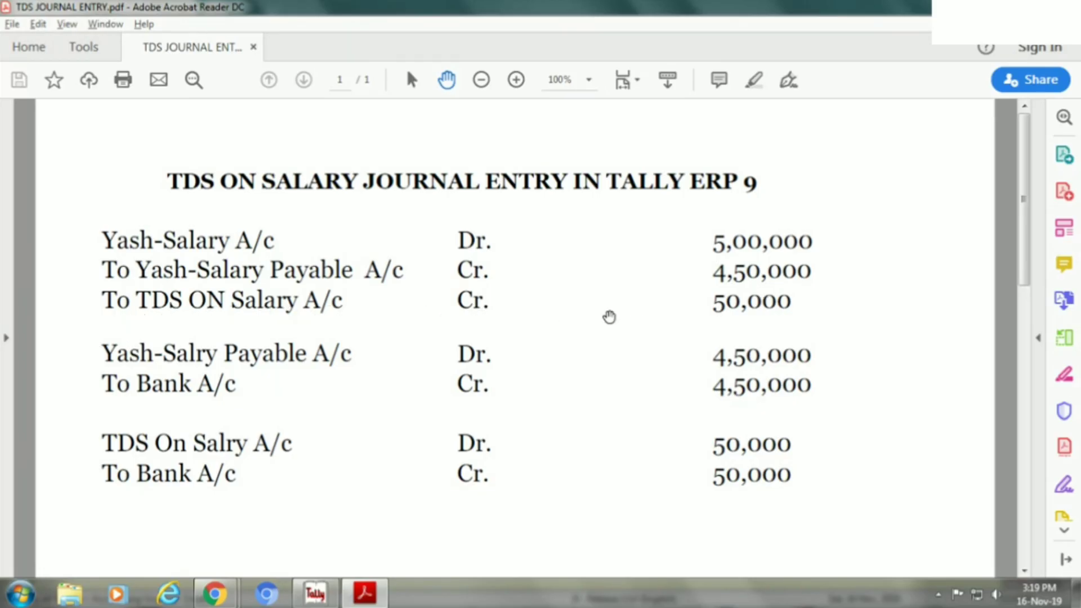
key("alt+Tab")
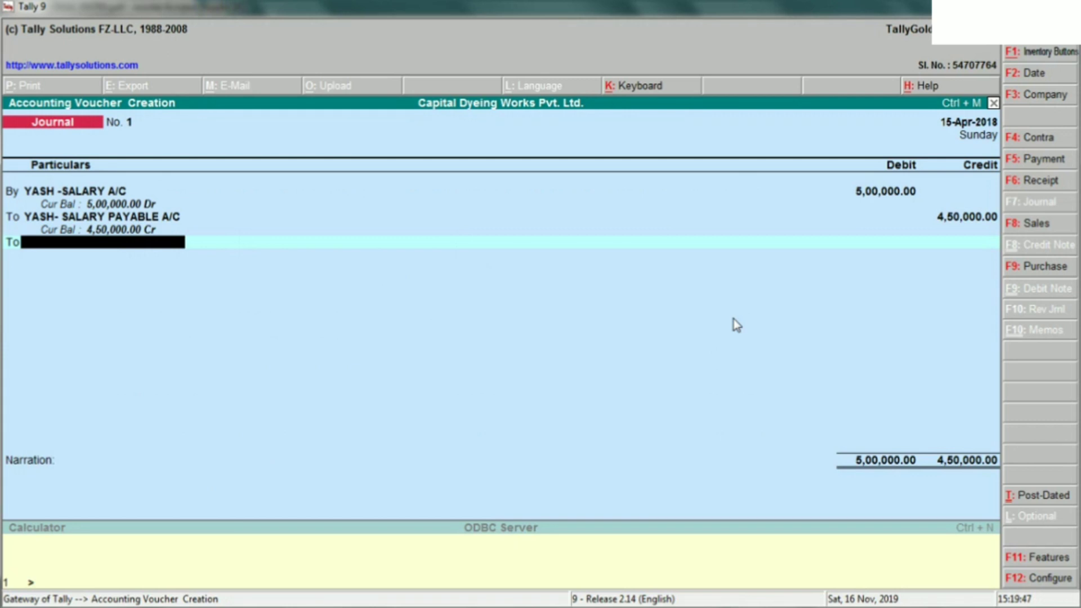
- Create ledger TDS ON SALARY A/C under Duties & Taxes and credit it 50,000
type("c")
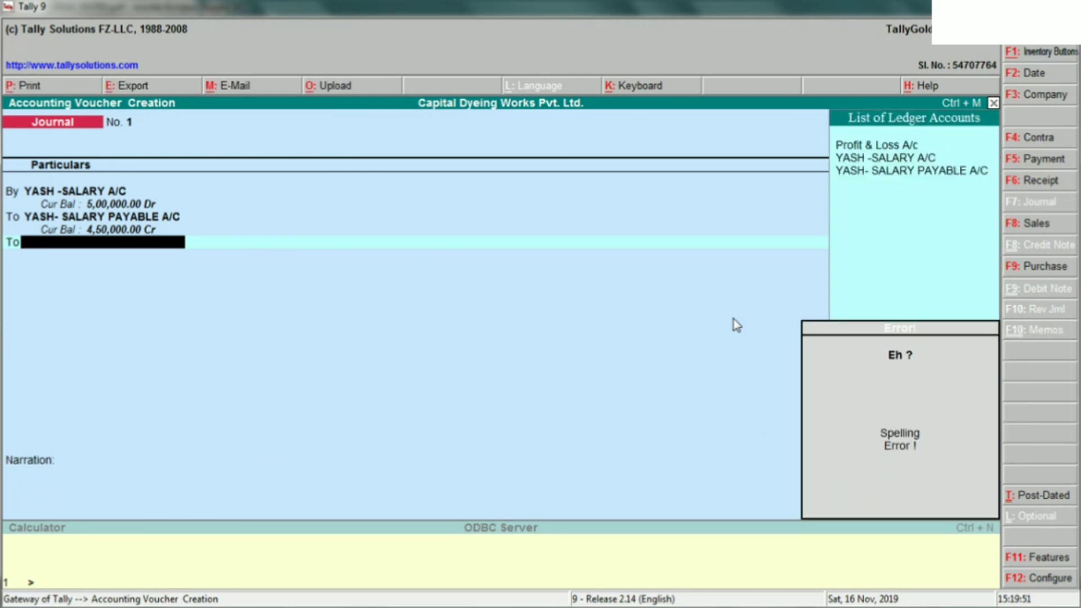
key("alt+c")
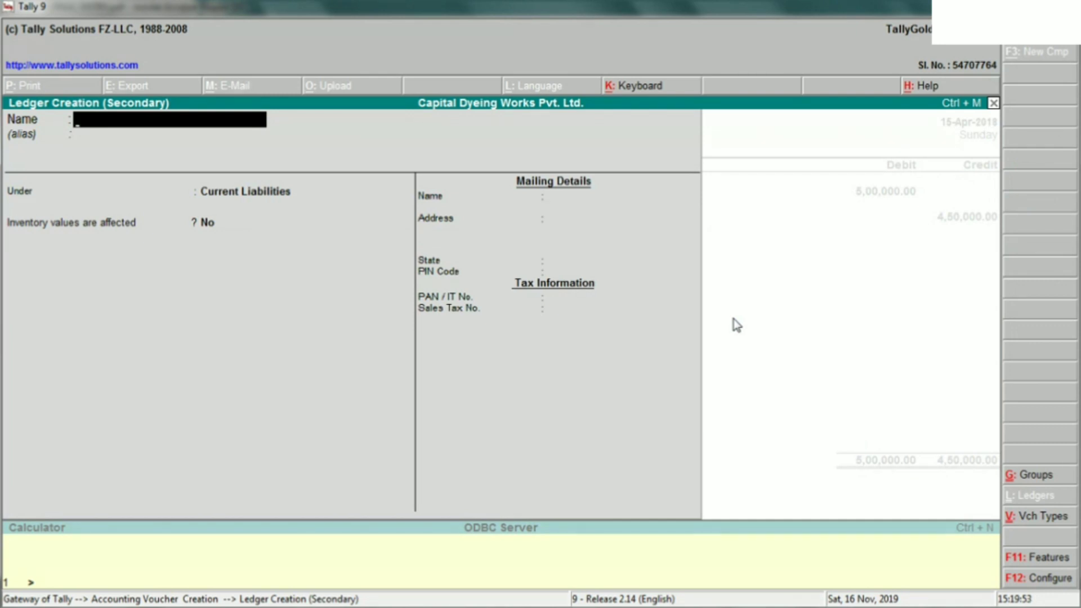
type("TDS ON SALARY")
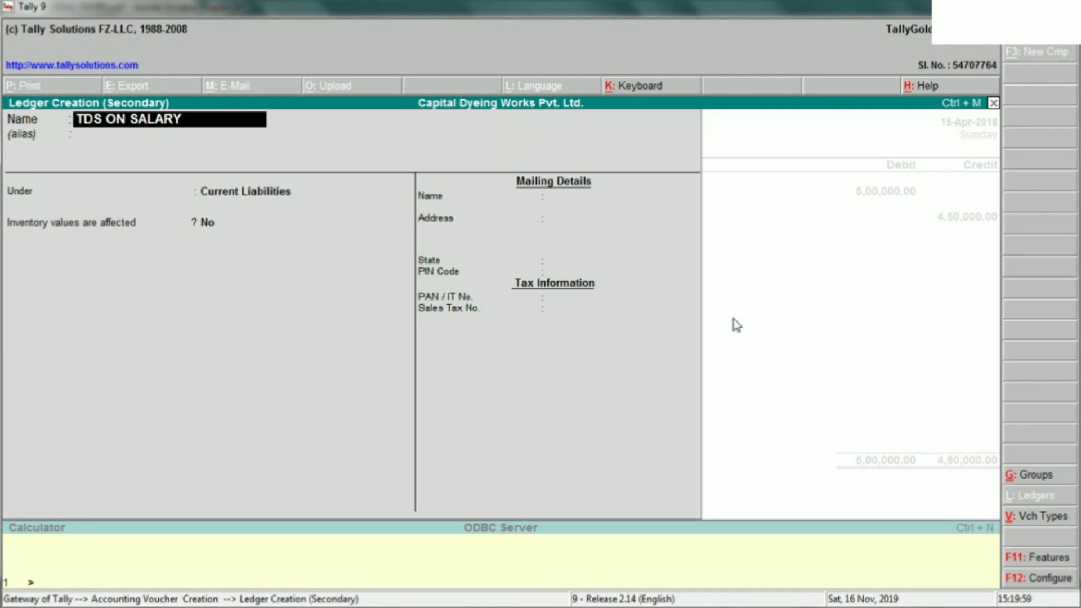
key("alt+Tab")
key("alt+Tab")
type("A/C")
key("Return")
key("Return")
type("DUT")
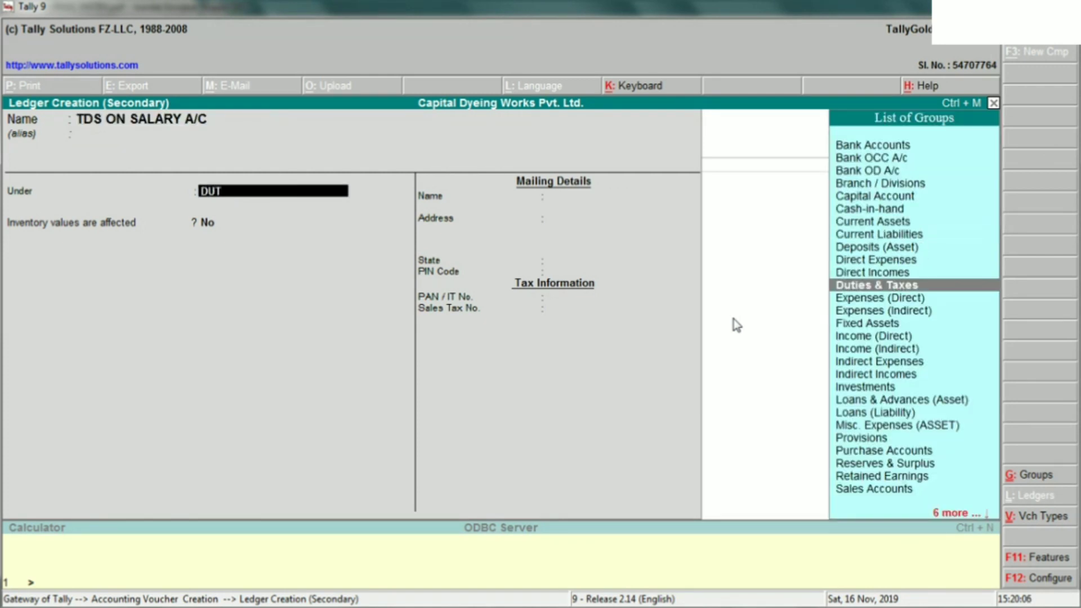
key("Return")
key("Return")
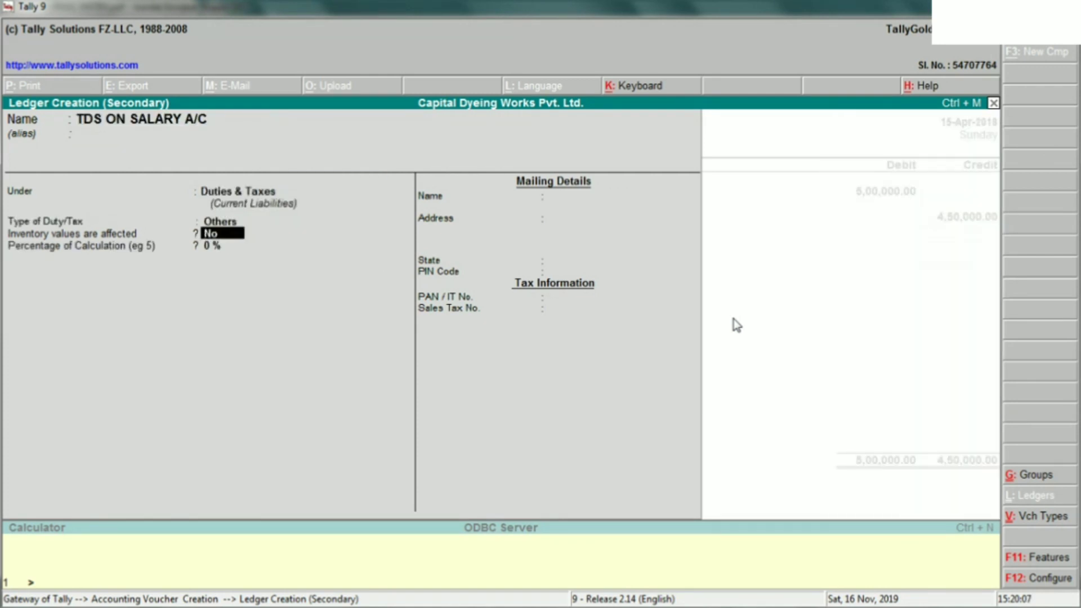
key("Return")
key("Return")
key("Return")
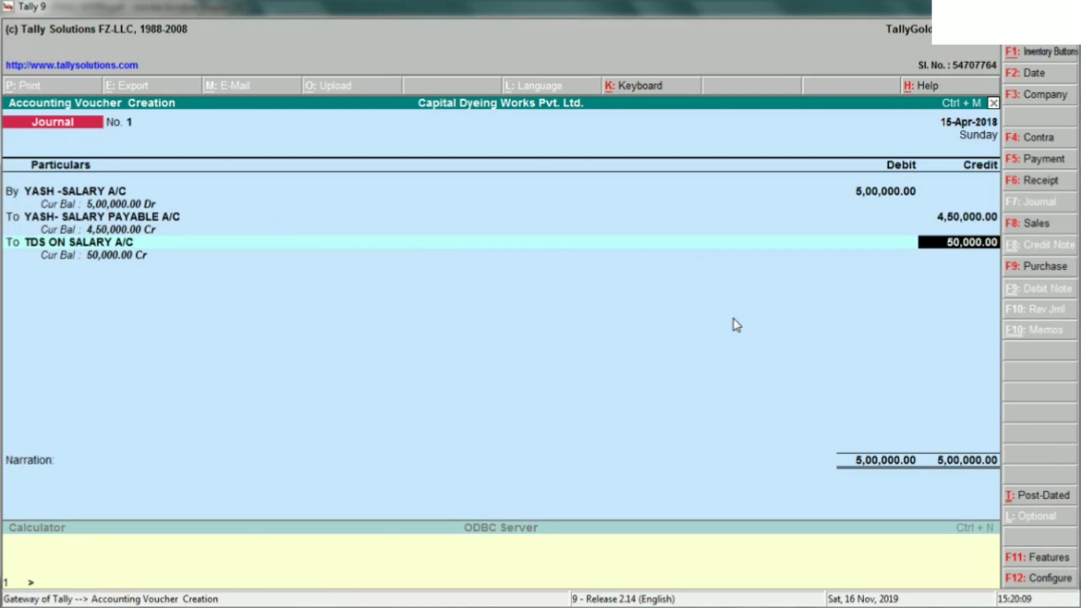
key("Return")
key("BackSpace")
key("BackSpace")
key("BackSpace")
key("BackSpace")
key("BackSpace")
key("BackSpace")
key("BackSpace")
key("BackSpace")
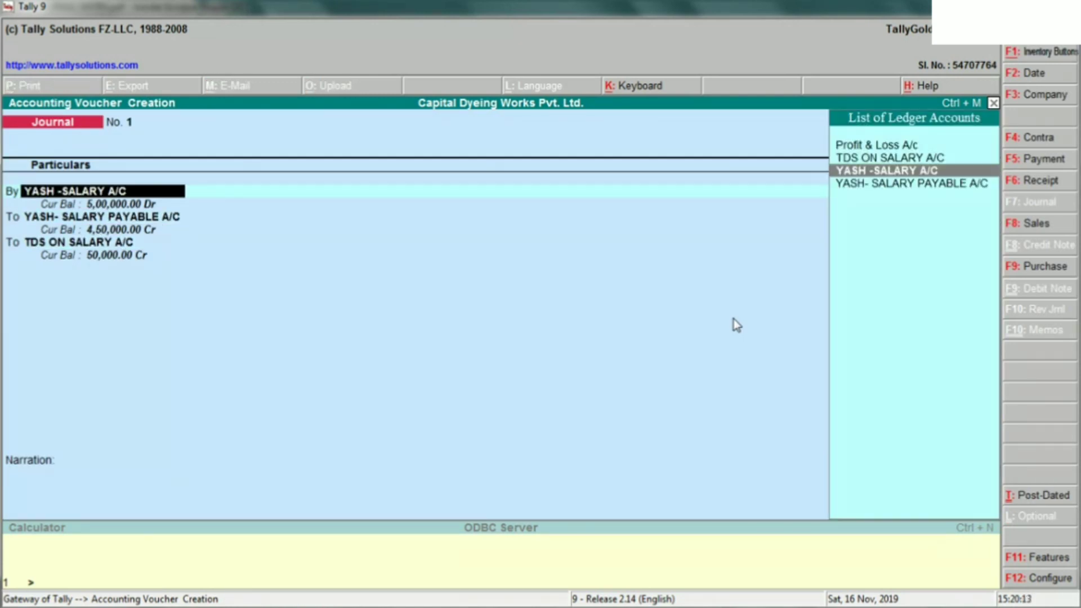
key("ctrl+Return")
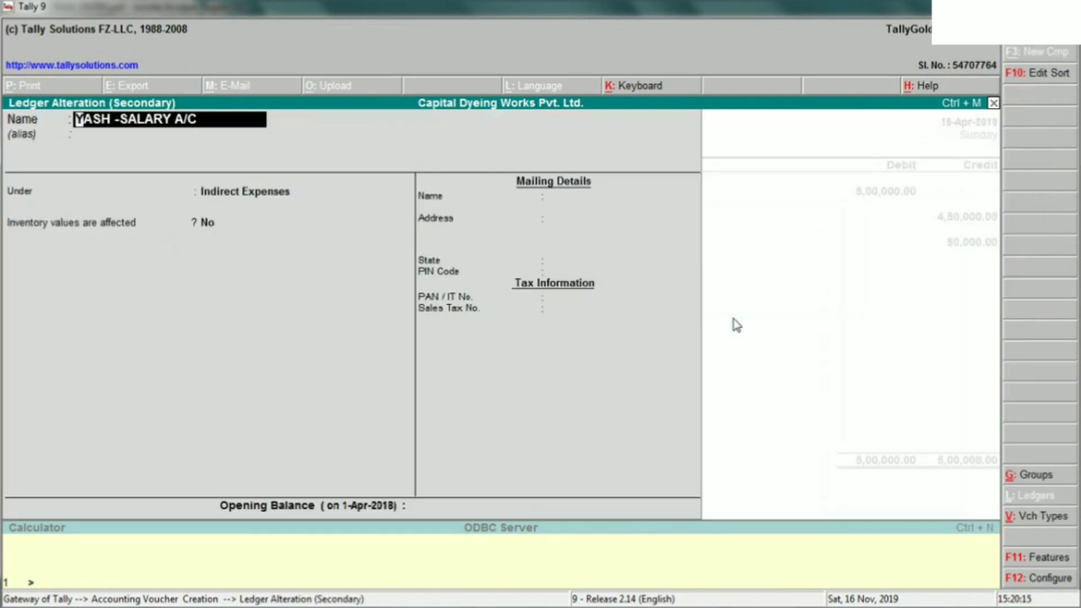
key("Return")
key("Return")
key("Return")
key("Return")
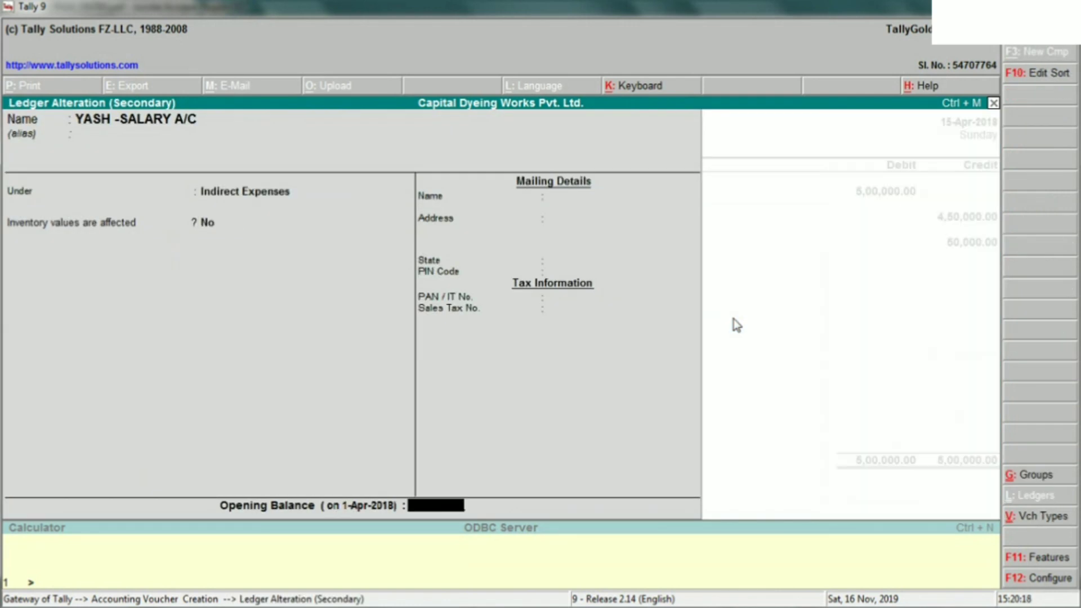
key("Return")
key("Return")
key("Return")
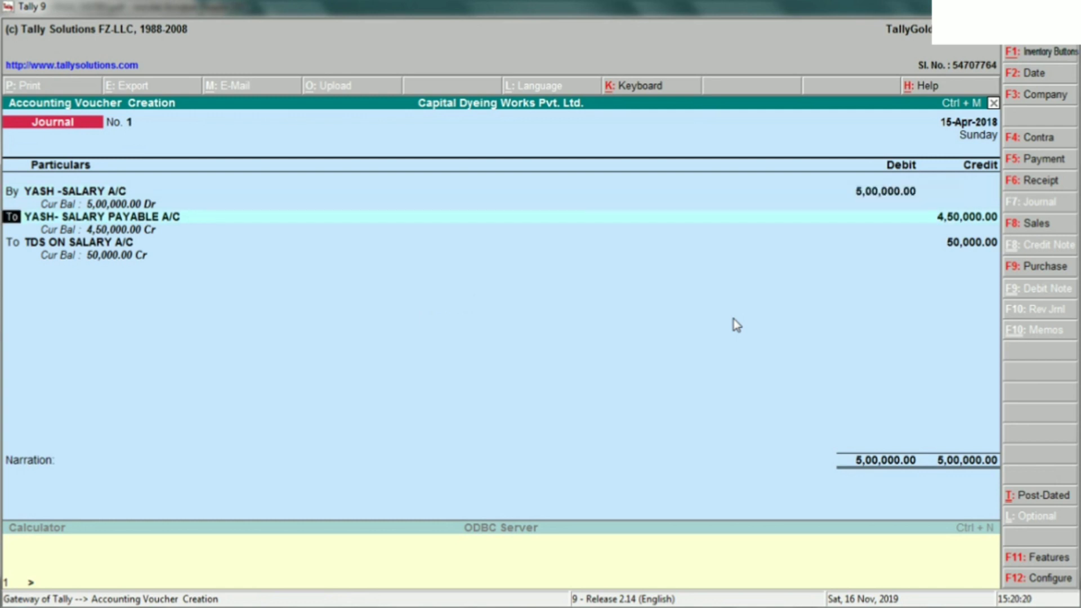
key("ctrl+Return")
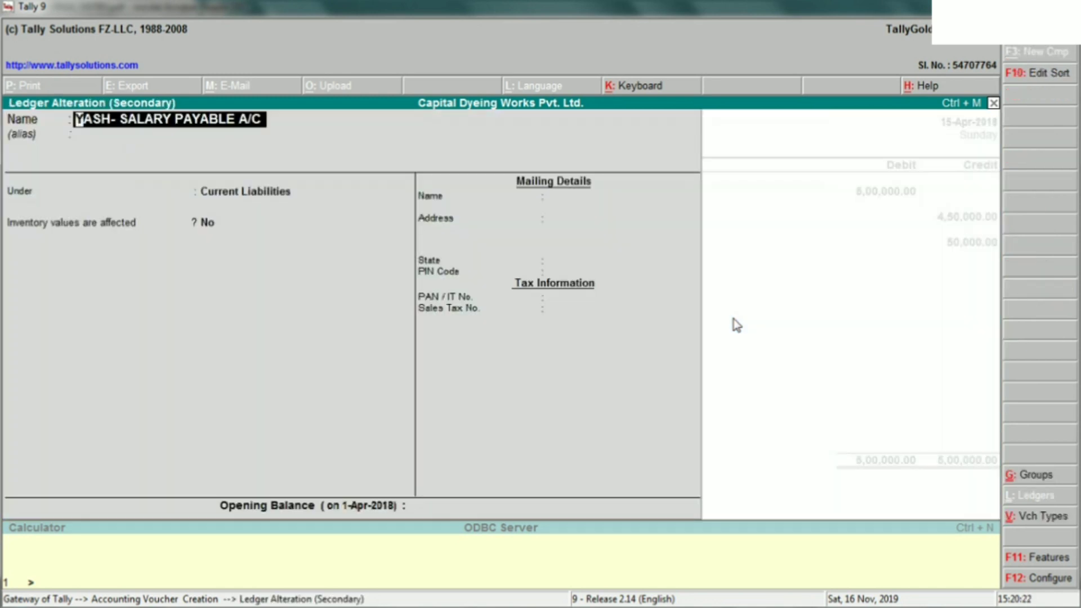
key("Return")
key("Return")
key("Return")
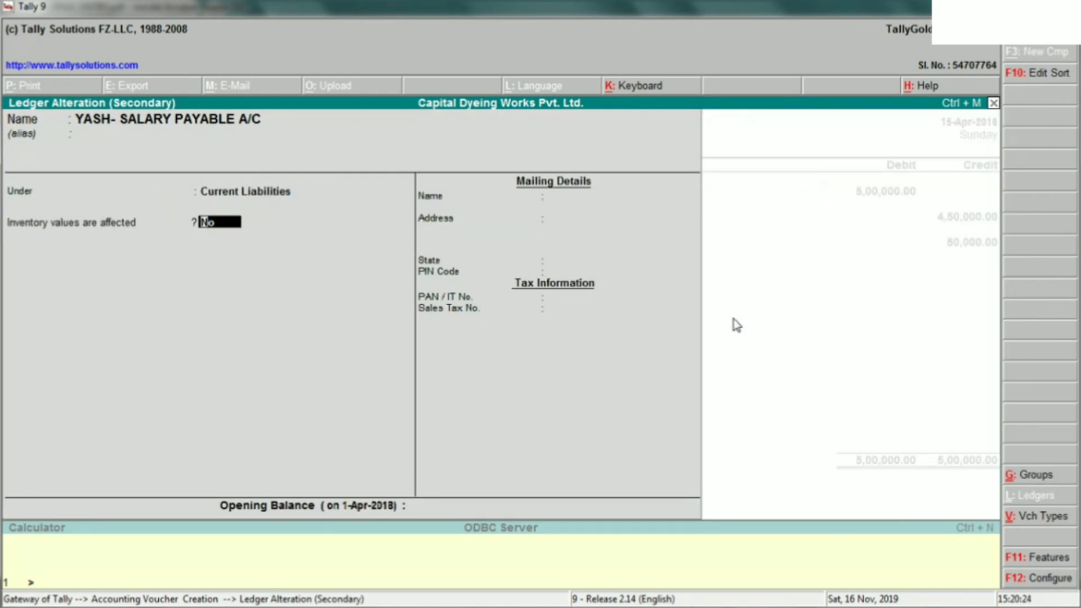
key("Return")
key("Return")
key("Return")
key("Return")
key("Return")
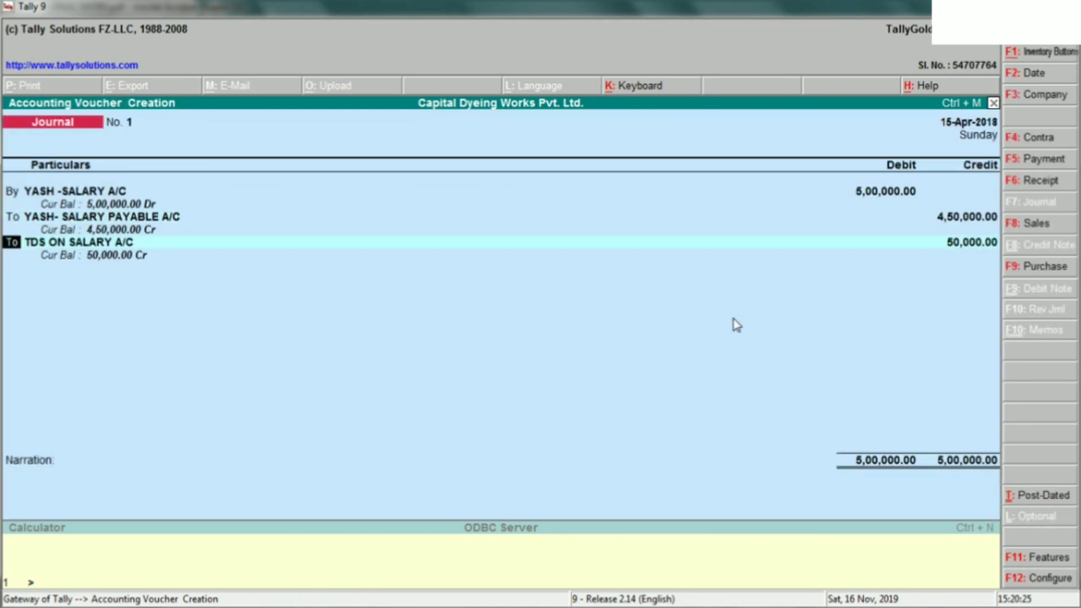
key("ctrl+Return")
key("Return")
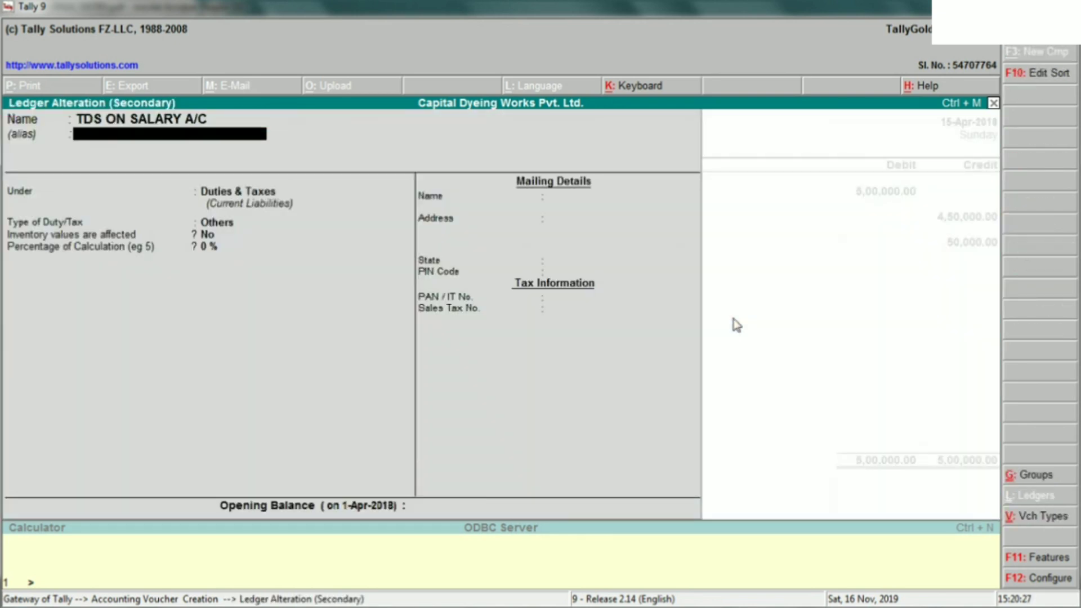
key("Return")
key("Return")
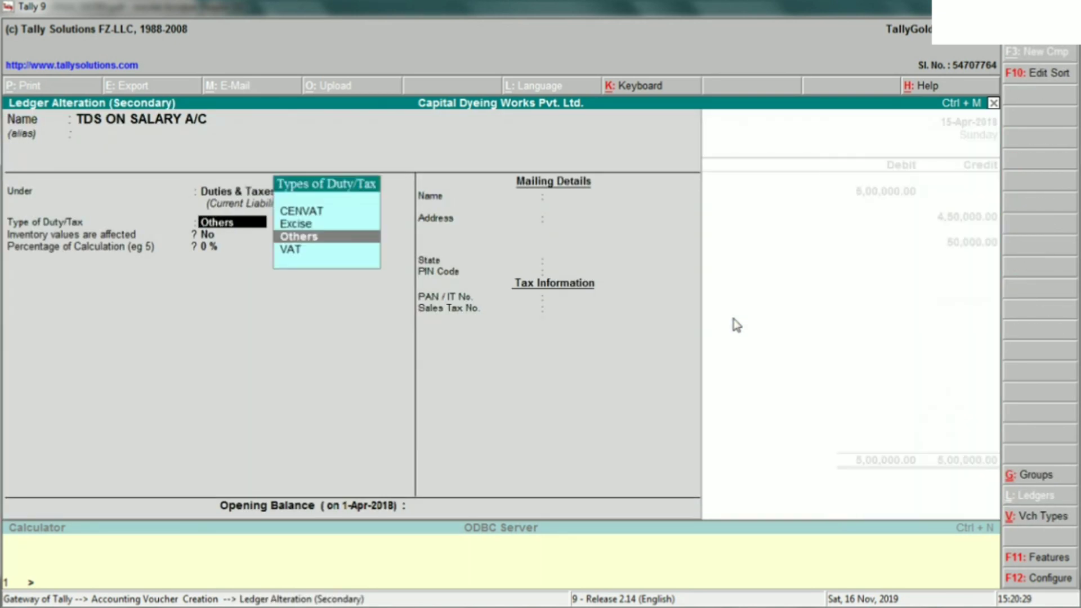
key("Return")
key("Return")
key("Return")
key("Return")
key("Return")
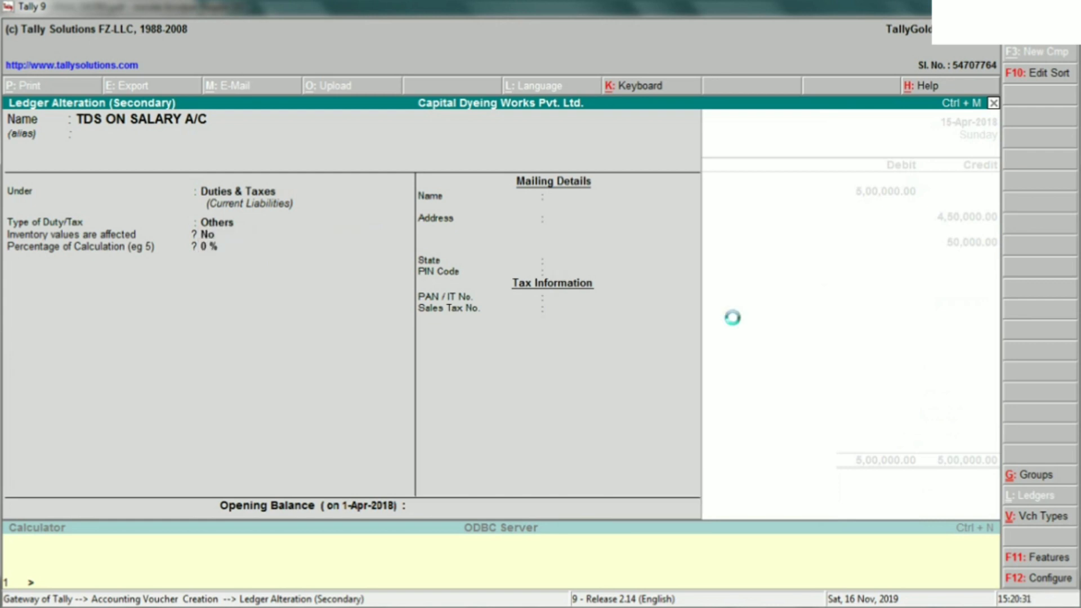
key("Return")
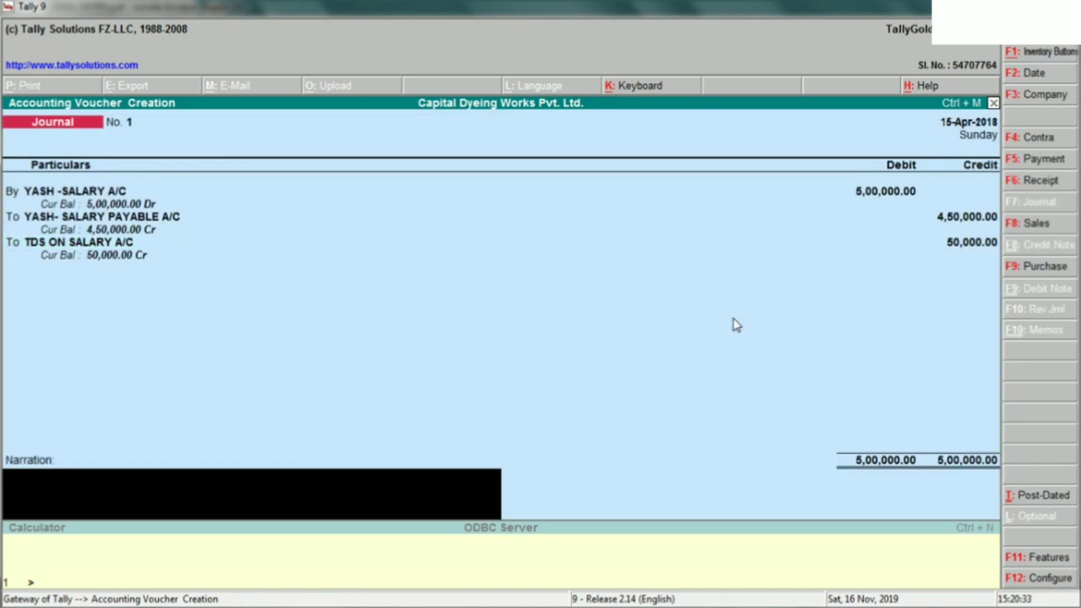
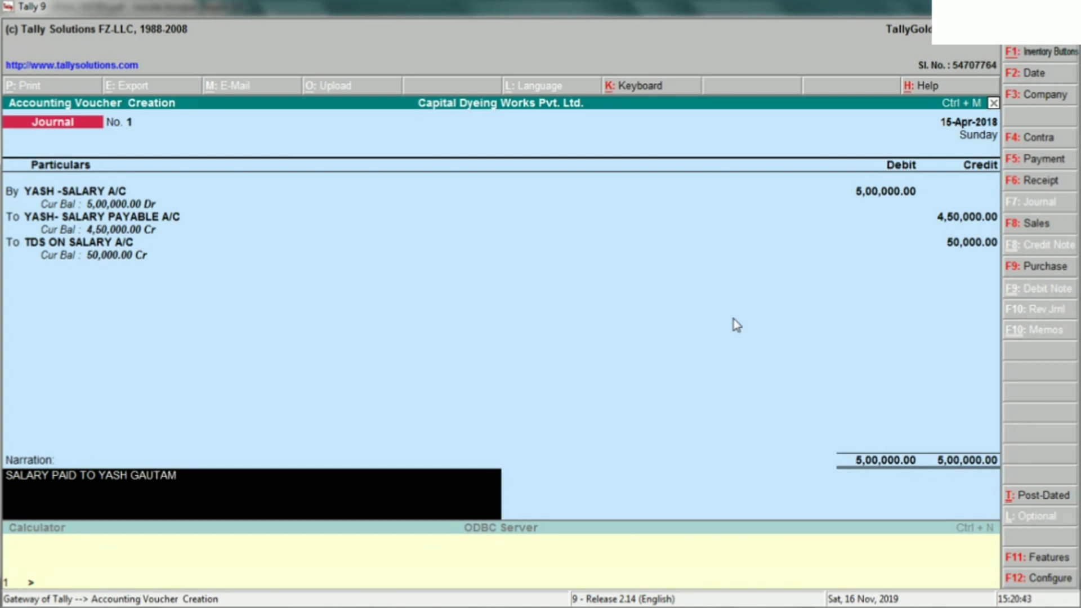
- Enter the narration 'BEING SALARY PAID TO' the employee, correcting typos, and accept the journal
type("BR")
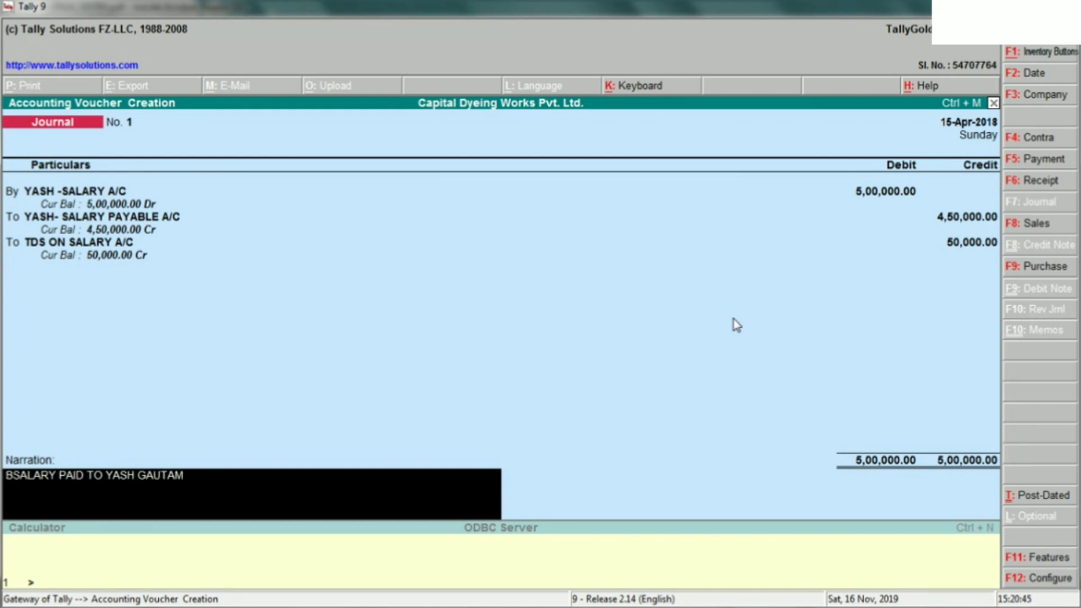
key("BackSpace")
type("EI")
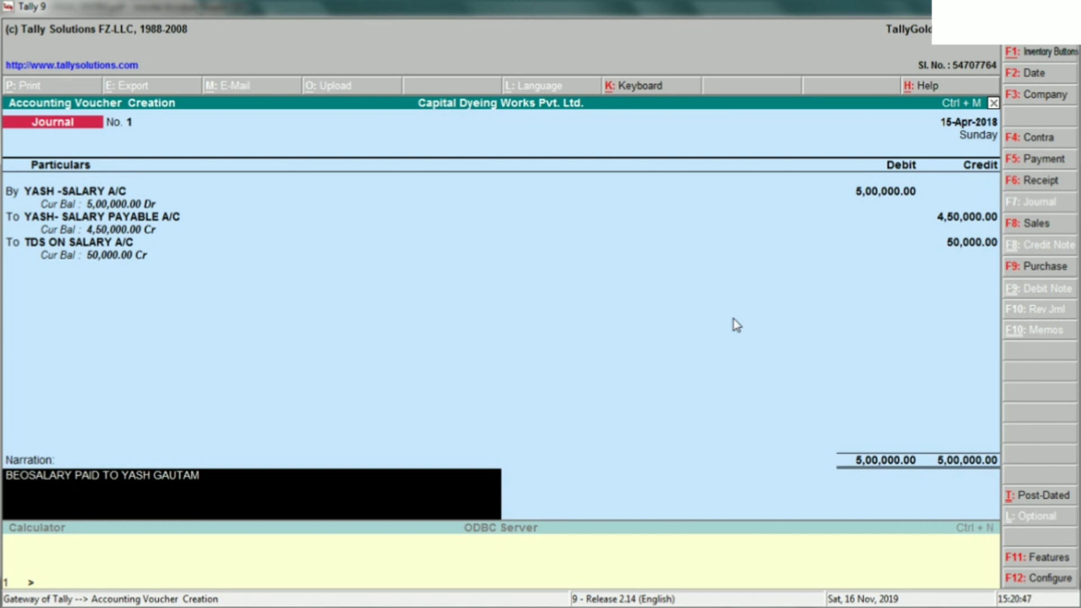
key("BackSpace")
key("BackSpace")
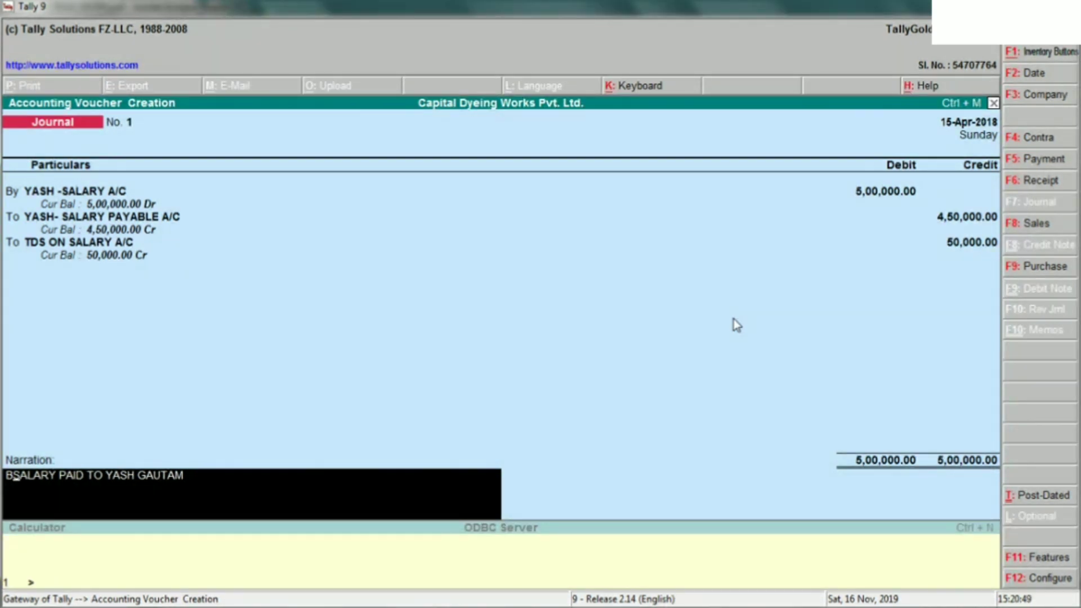
type("EING")
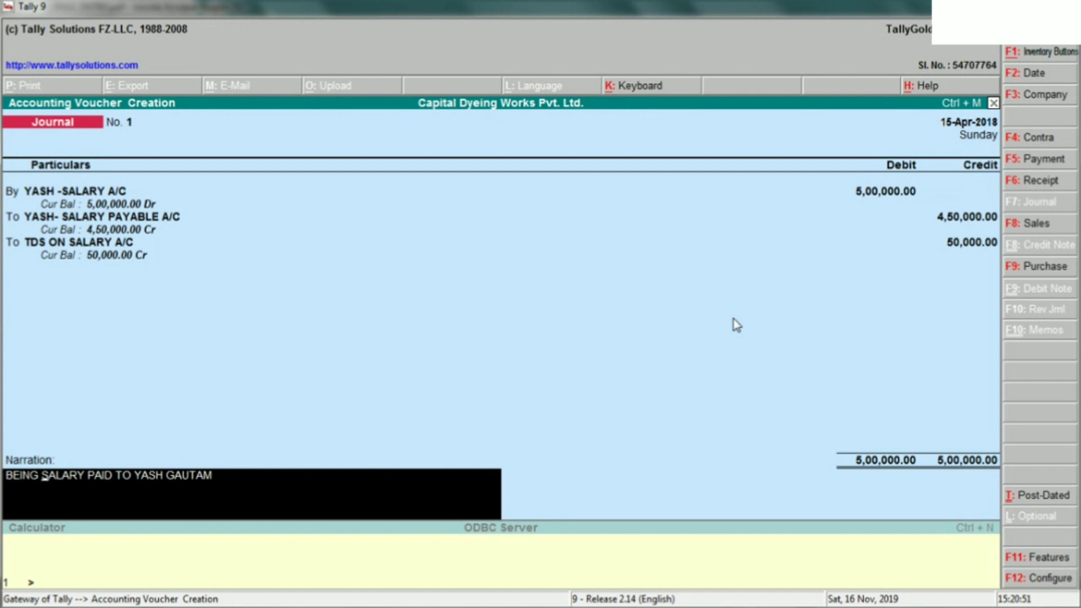
key("Return")
key("Return")
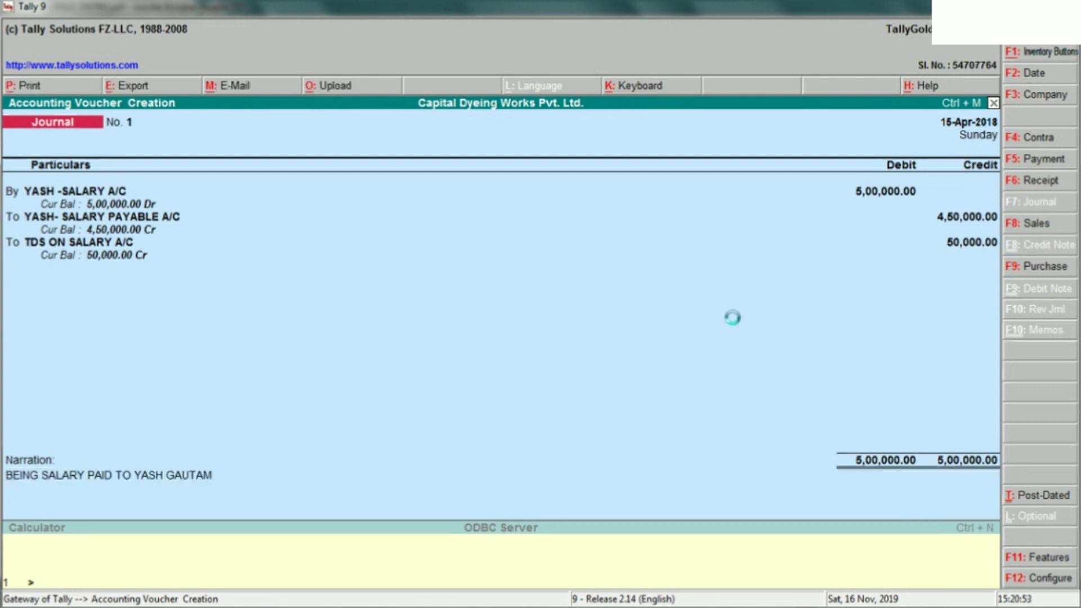
- Open Payment voucher No. 1 with OBC BANK as the paying account
key("alt+Tab")
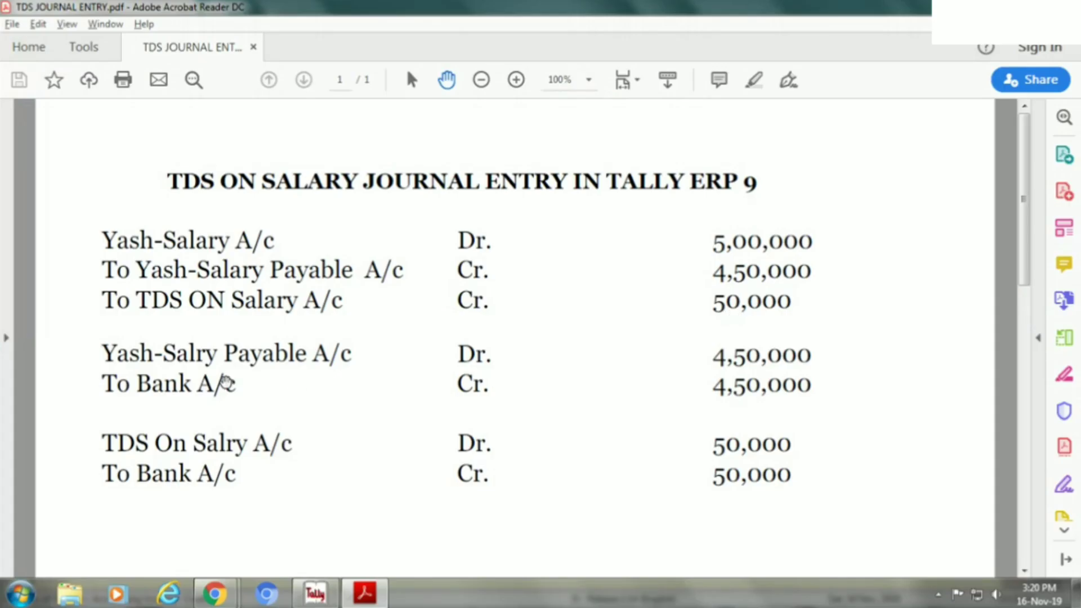
key("alt+Tab")
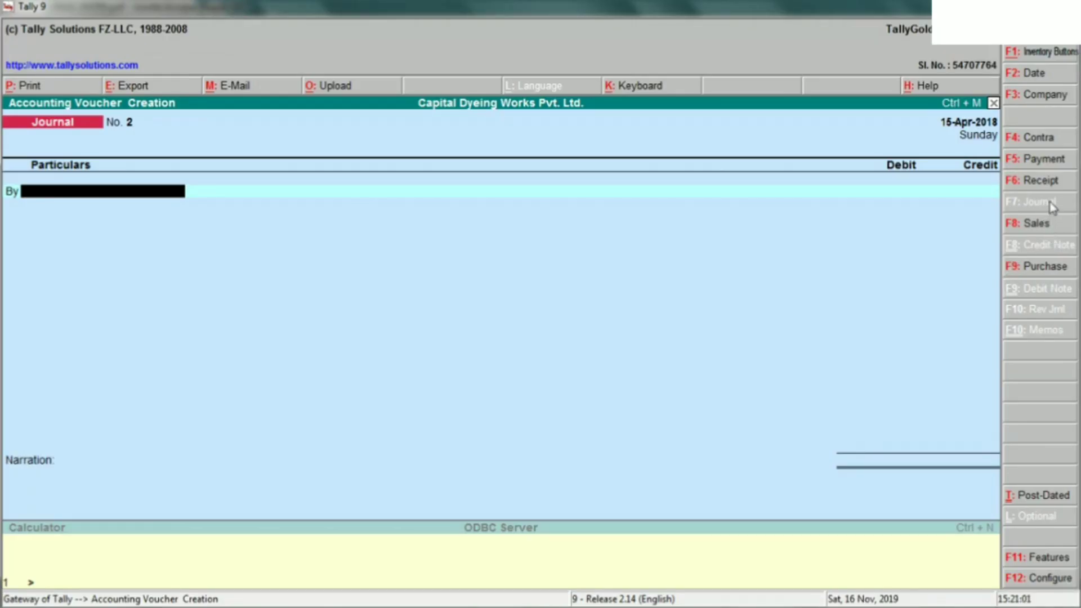
left_click(1046, 159)
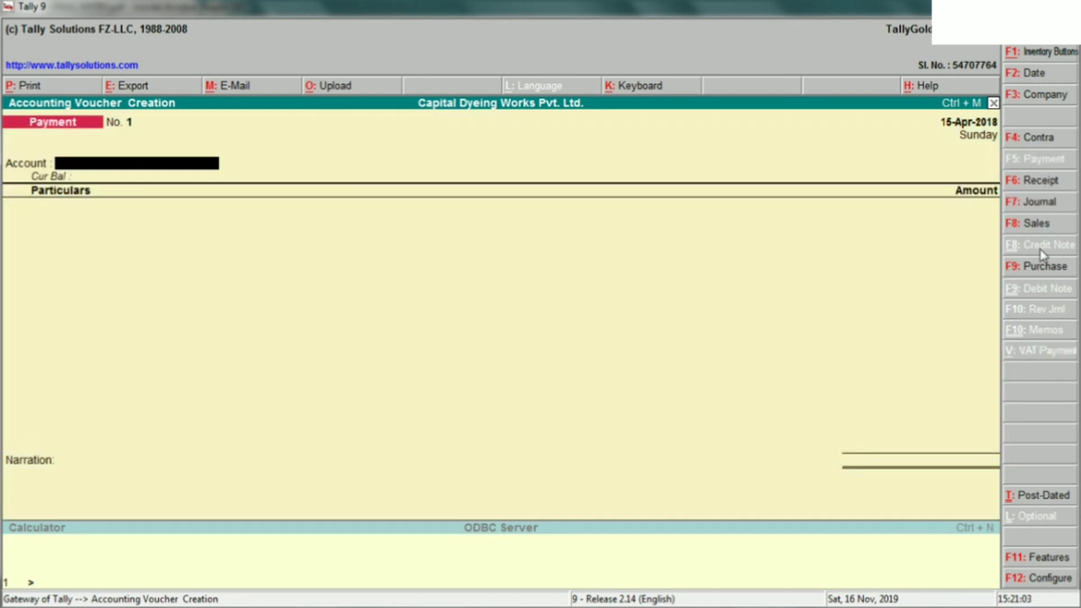
key("s")
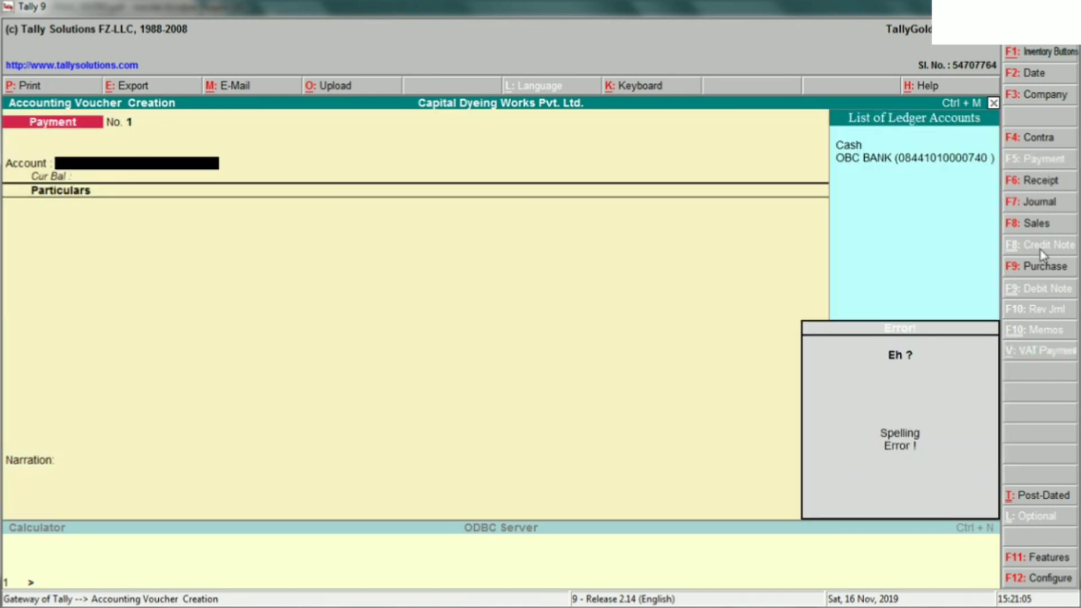
key("Down")
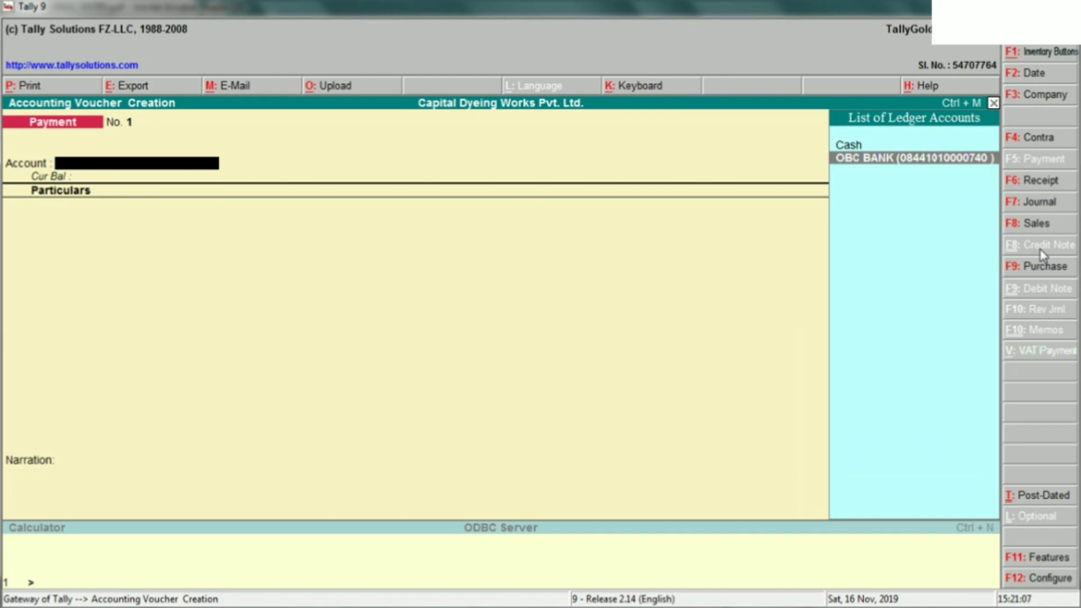
key("Return")
key("alt+Tab")
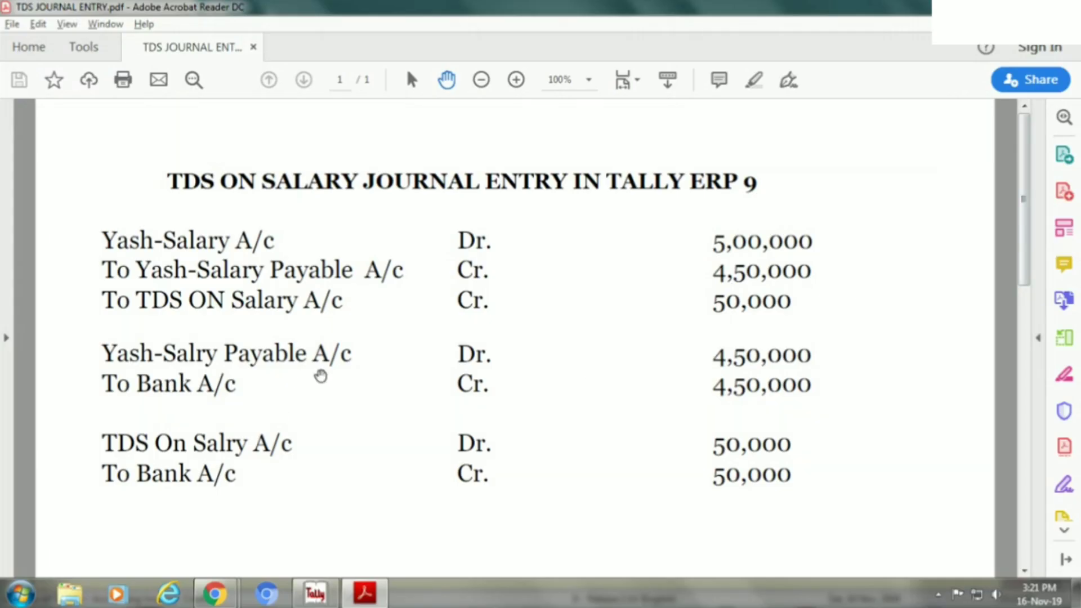
key("alt+Tab")
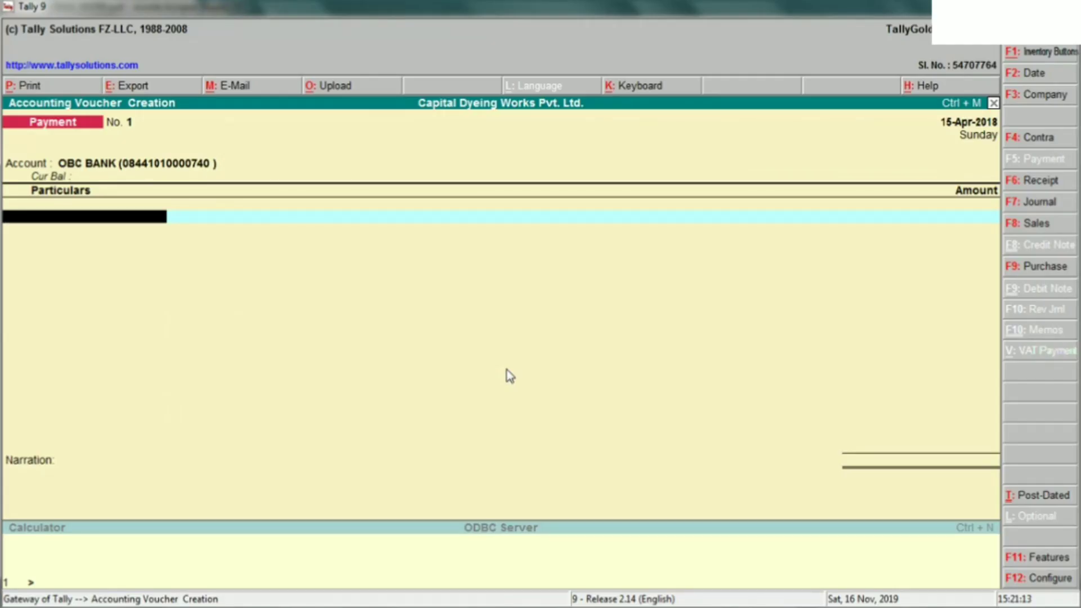
- Pay 4,50,000 to the employee's salary payable ledger with a 'BEING SALARY PAID TO' narration
type("YASH")
key("Down")
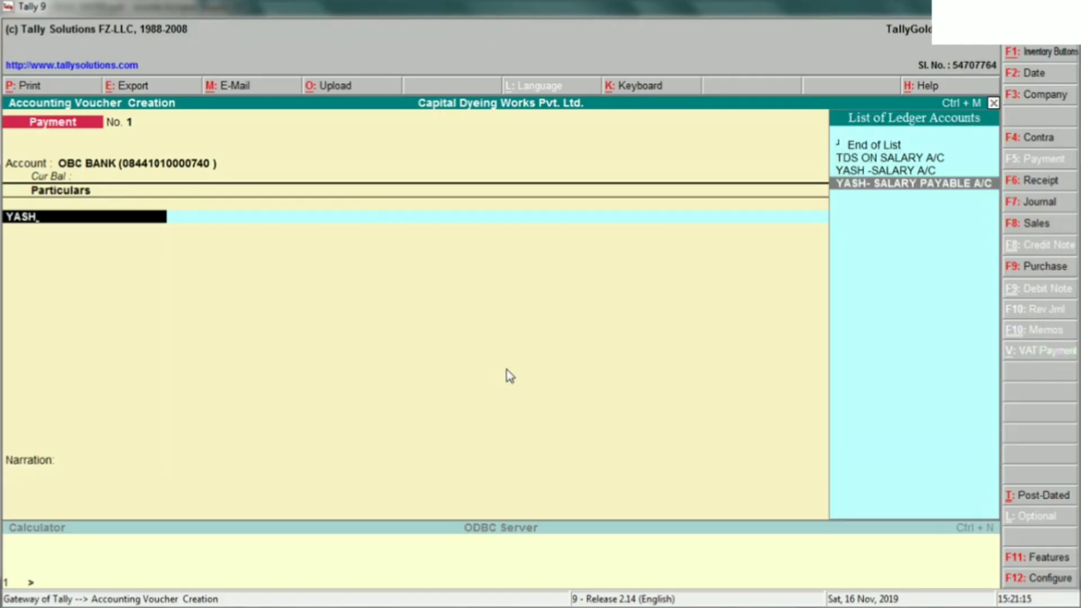
key("Return")
key("alt+Tab")
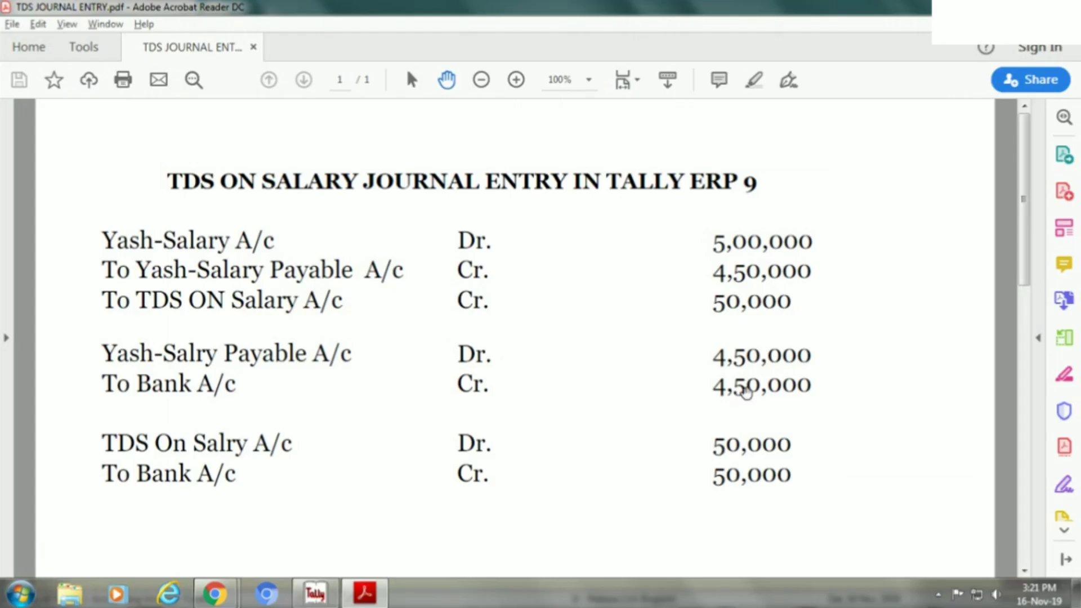
key("alt+Tab")
type("450000")
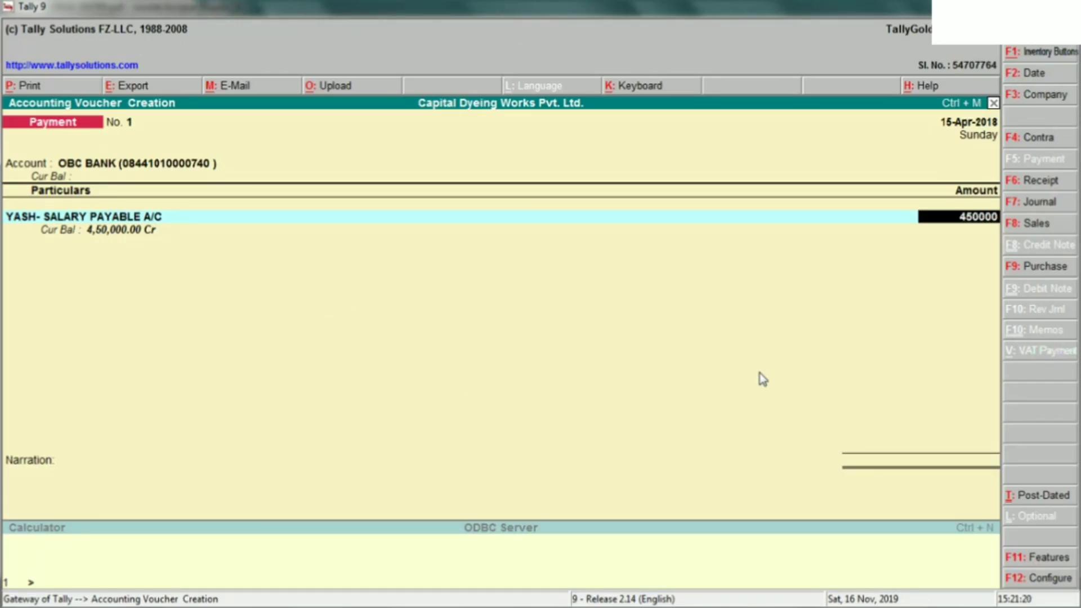
key("Return")
key("Return")
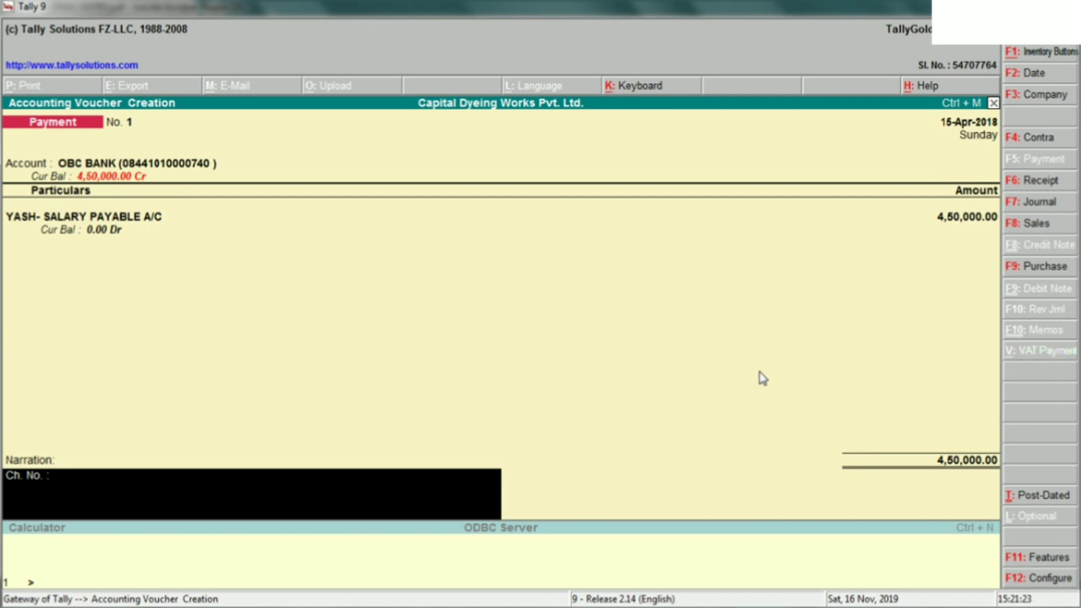
type("BEING SALARY")
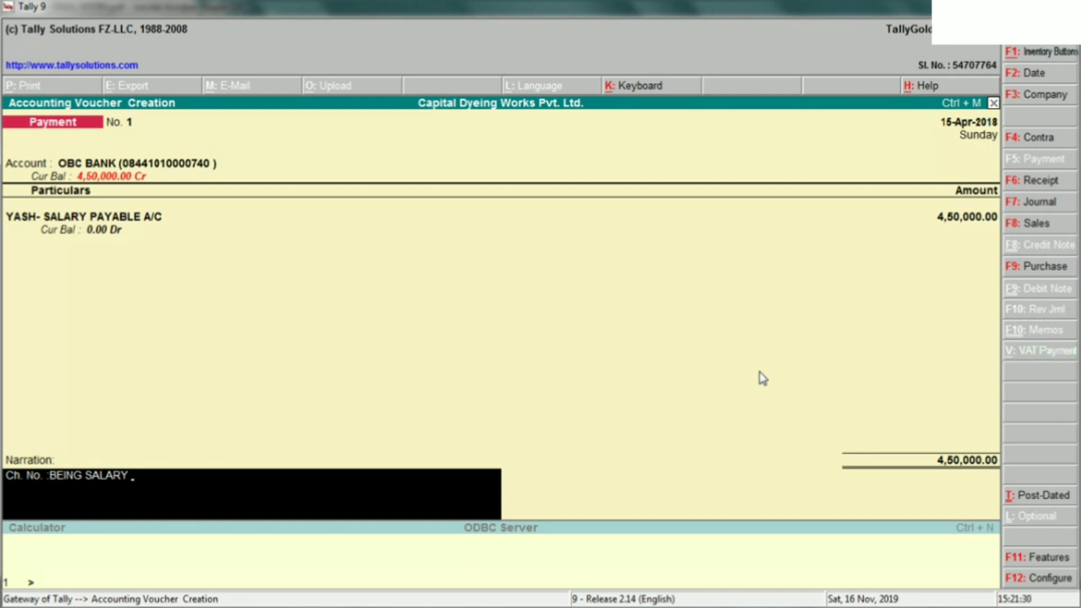
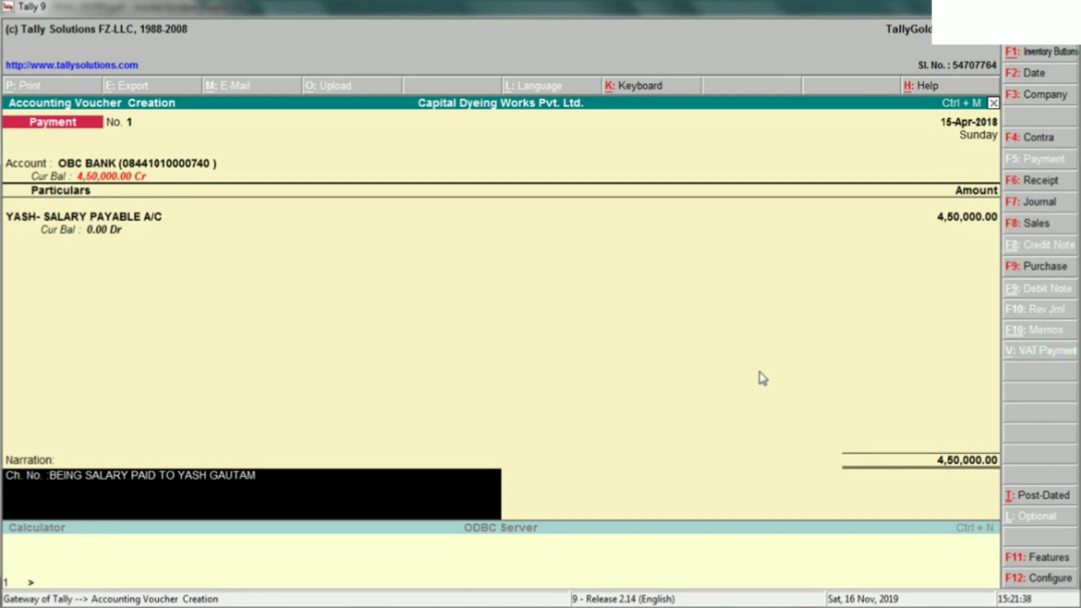
key("Return")
key("Return")
key("alt+Tab")
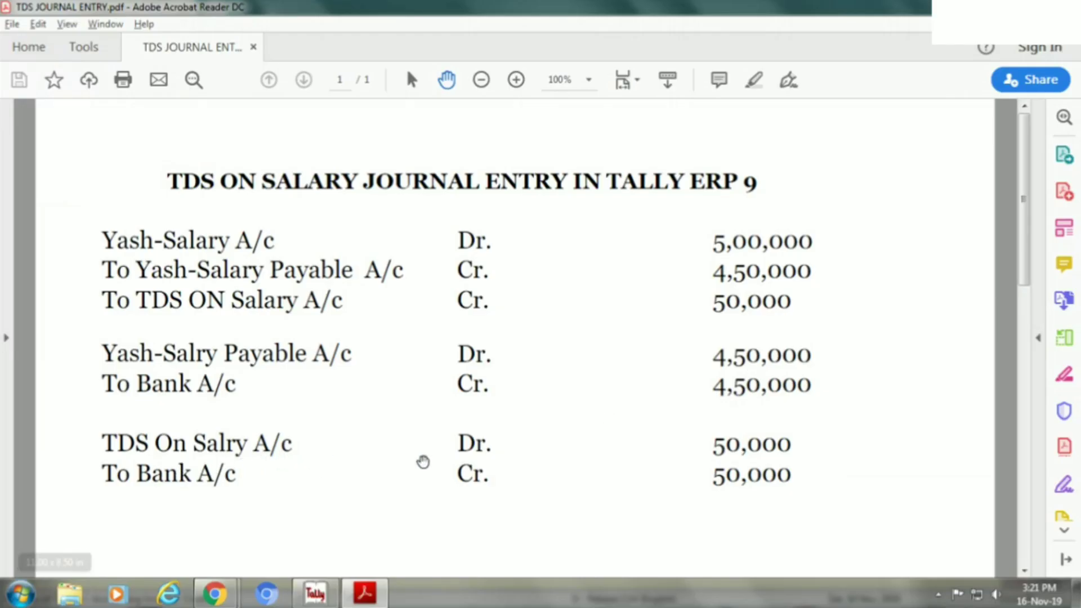
- Change the new payment voucher's date to 20-Apr-2018
key("alt+Tab")
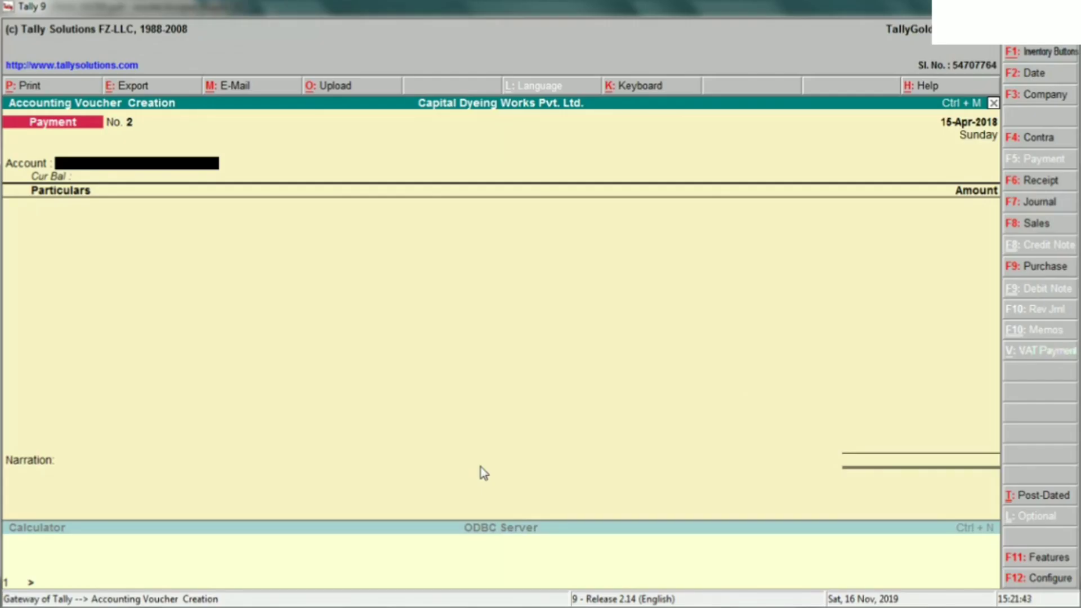
key("F2")
type("20")
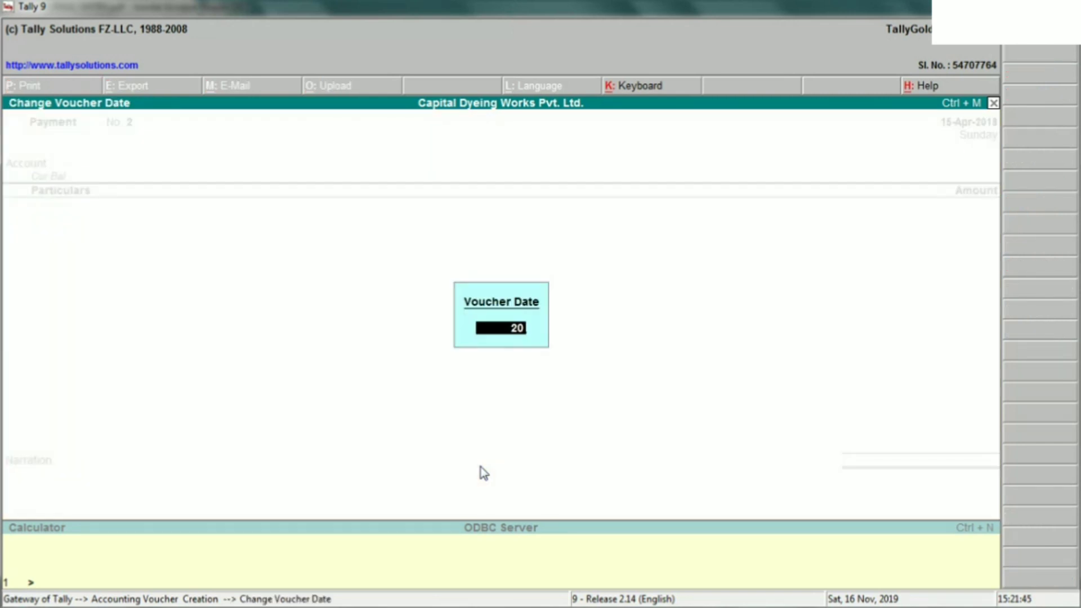
type(".4.2018")
key("Return")
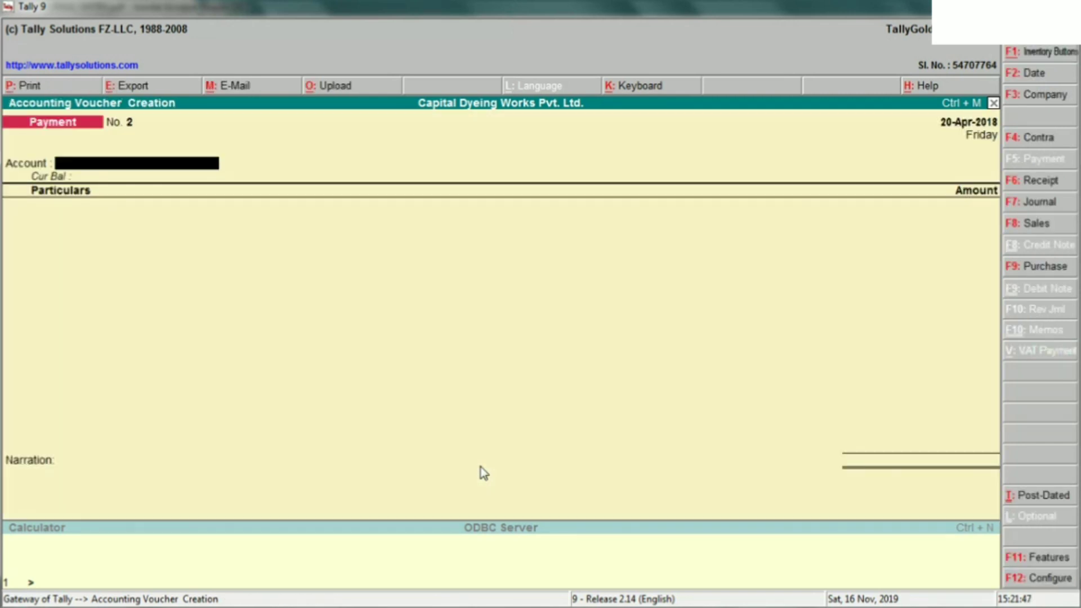
- Set OBC BANK as the account and TDS ON SALARY A/C as the particular
type("o")
key("Return")
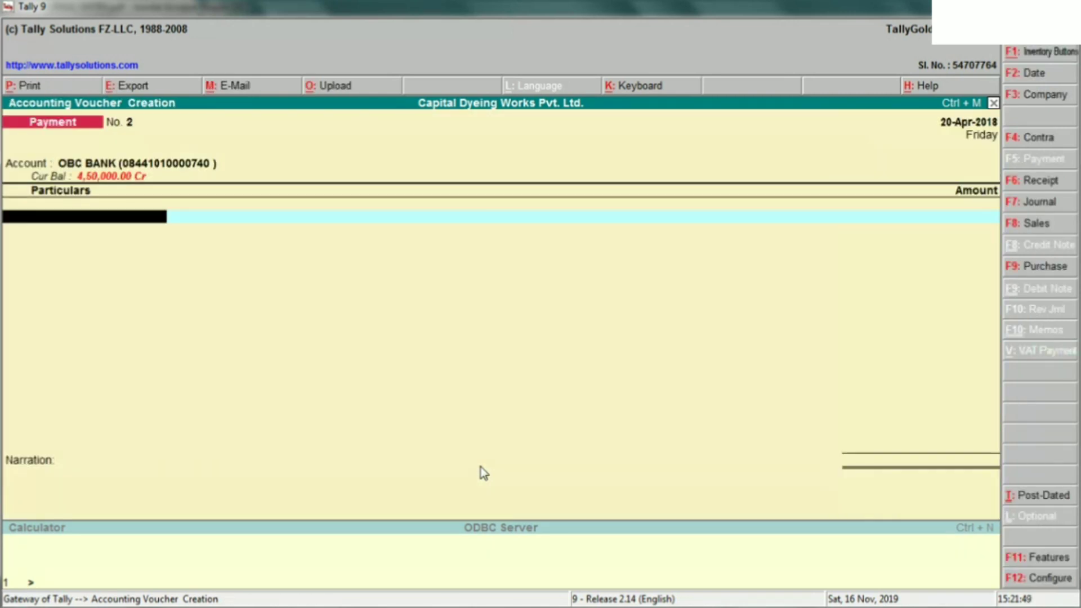
key("alt+Tab")
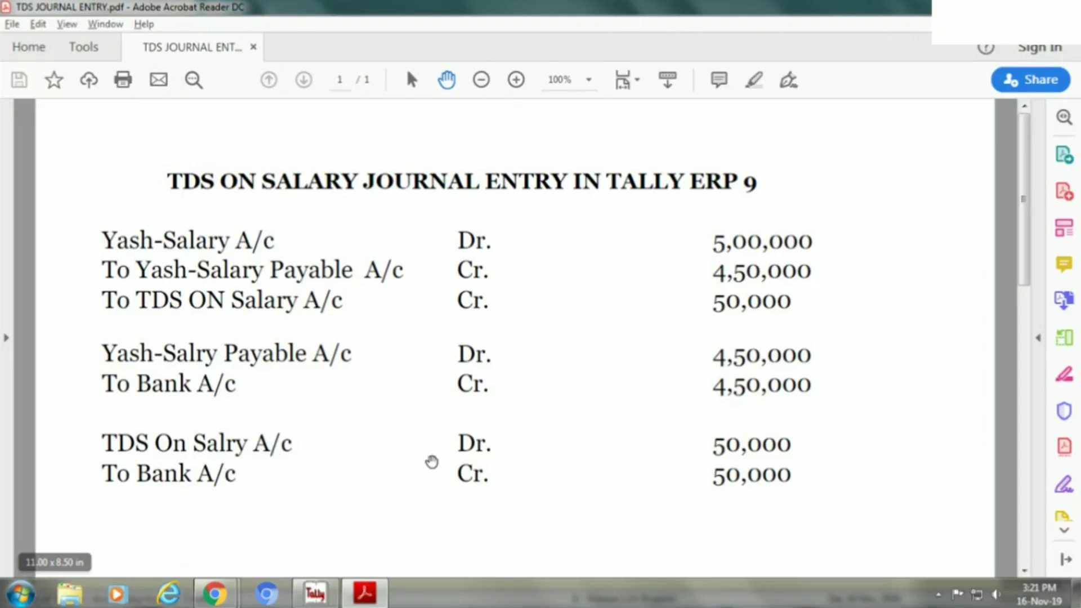
key("alt+Tab")
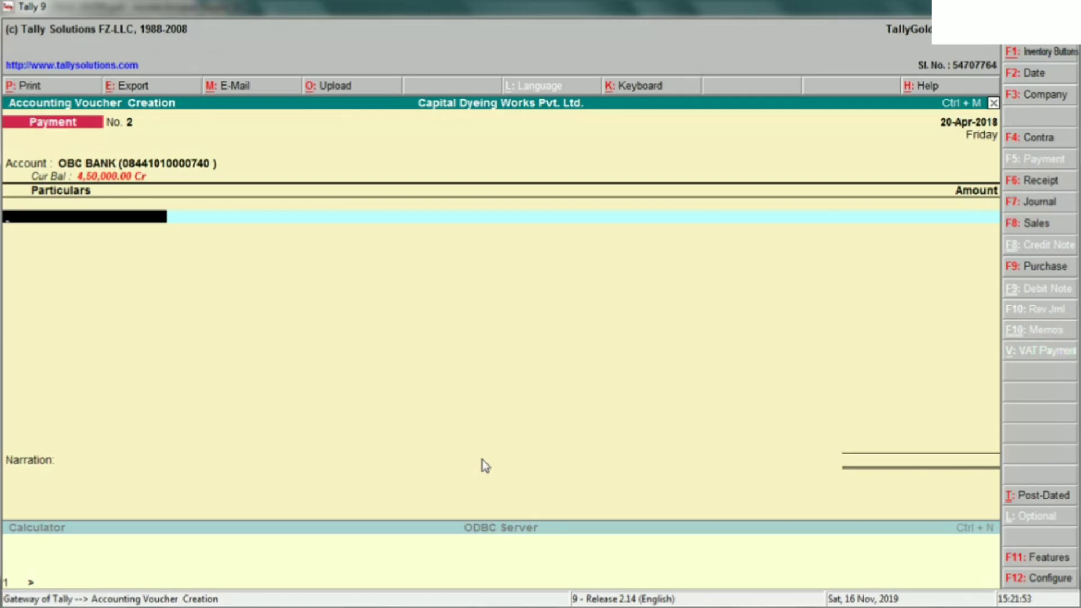
type("TDS")
key("Return")
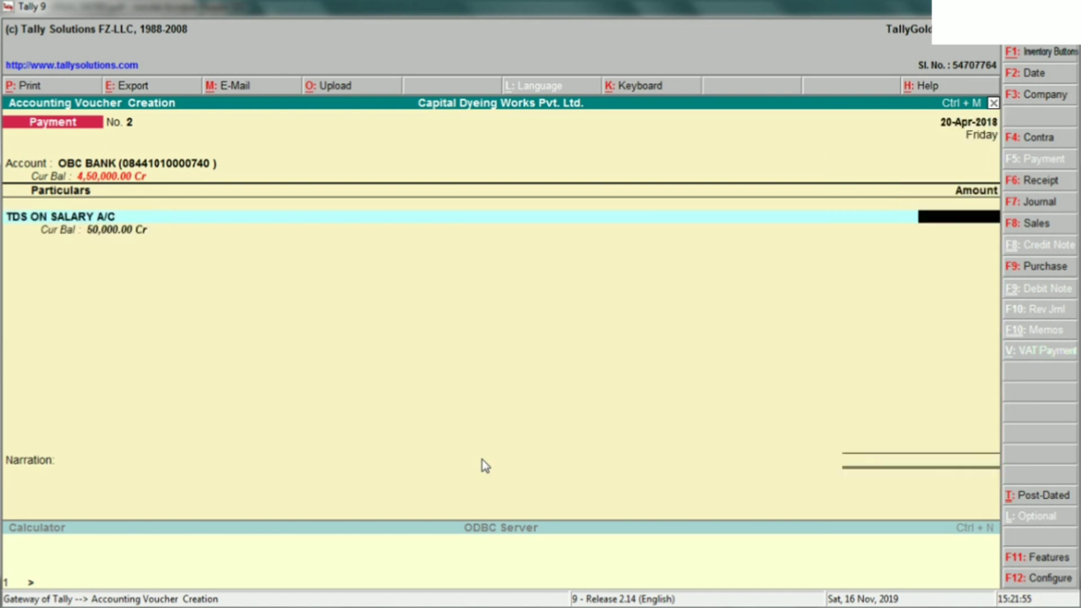
key("alt+Tab")
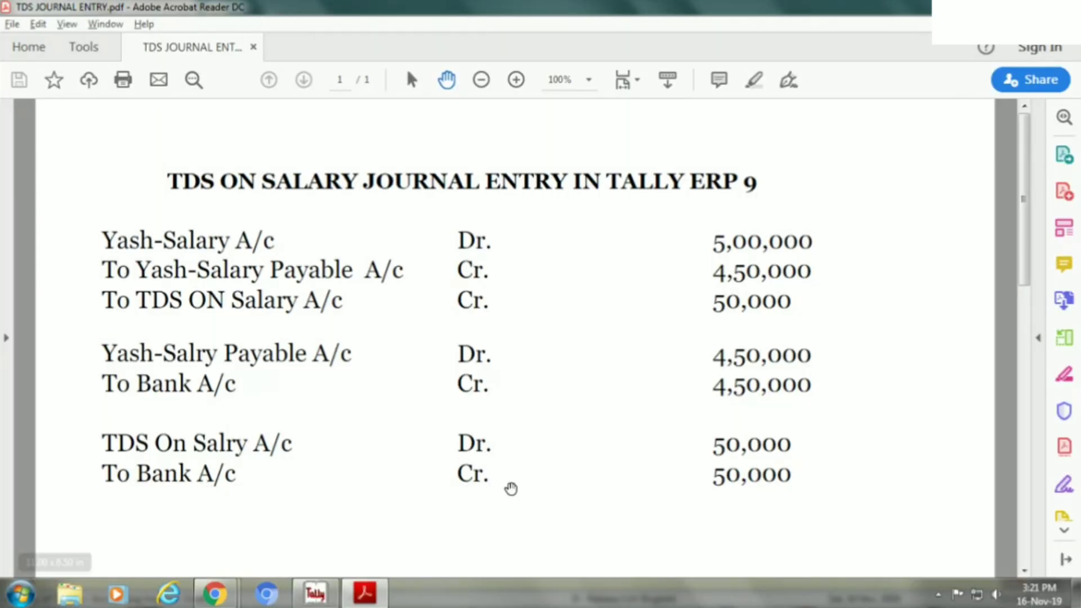
- Enter 50,000 with narration 'BEING TDS DEPOSIT TO GOVERMENT' and save voucher No. 2
key("alt+Tab")
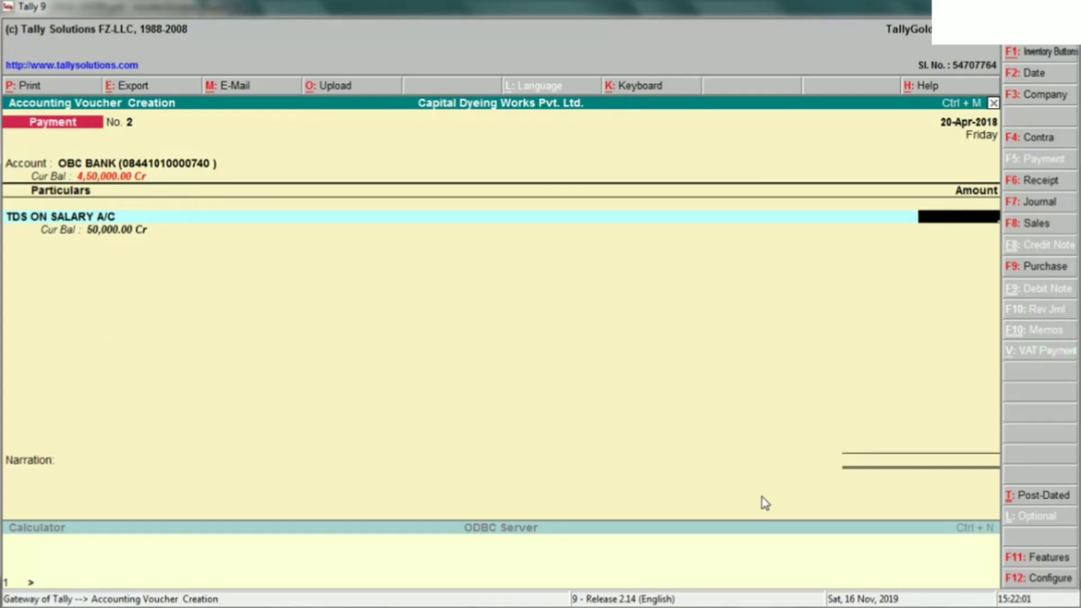
type("50,0")
type("0000")
key("Return")
key("Return")
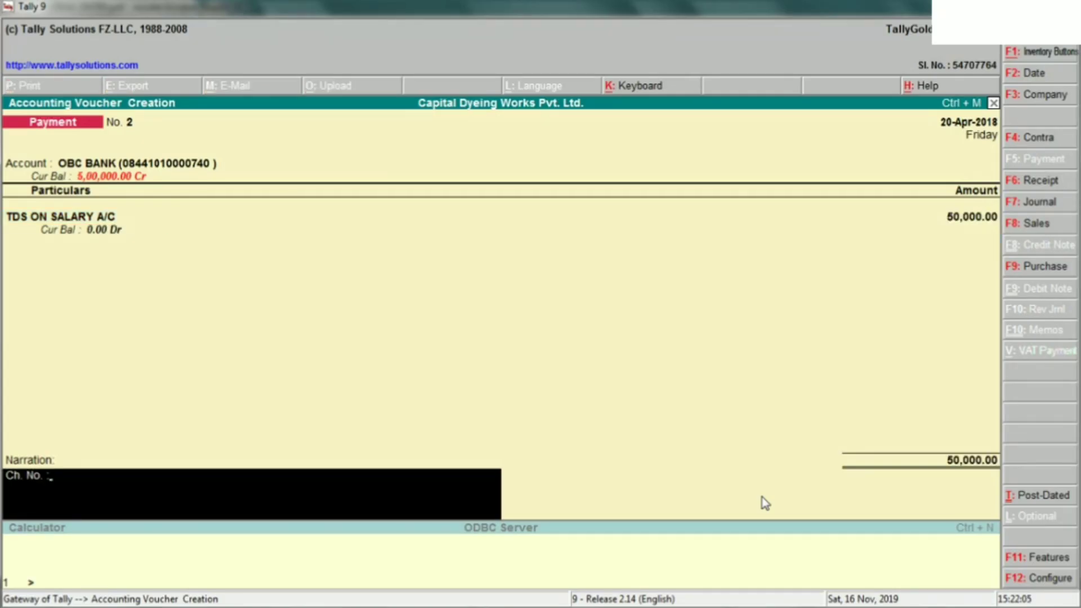
type("BEING TDS PAI")
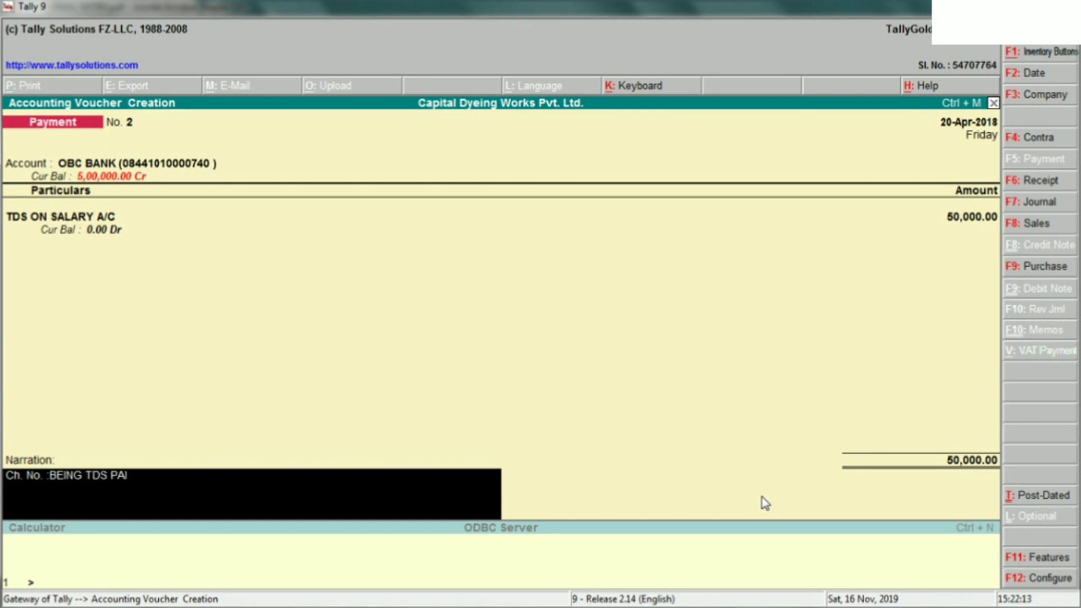
type("D TO GOVERM")
type("T")
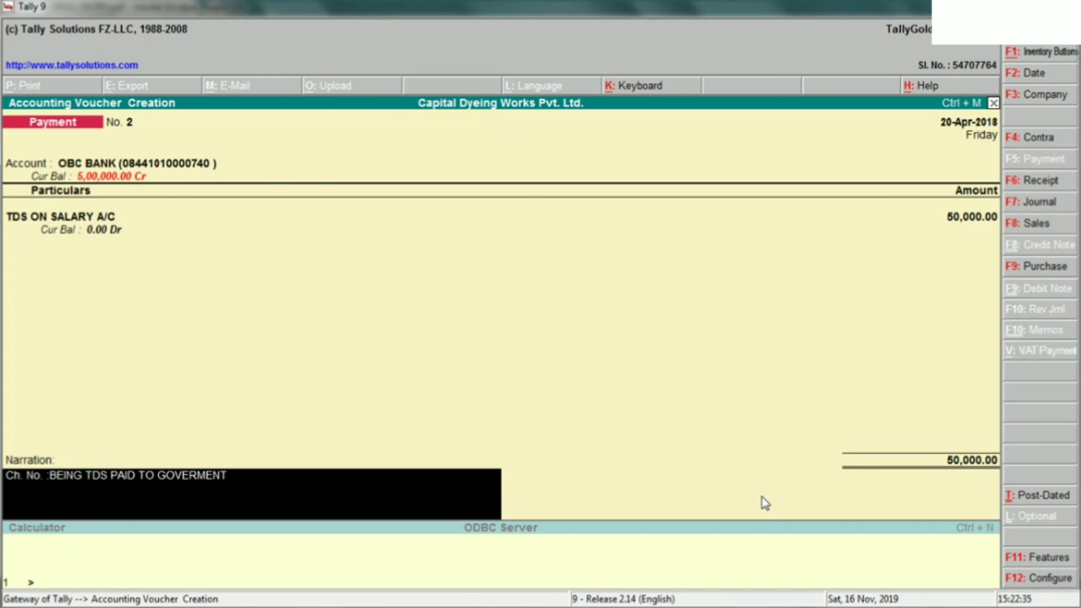
key("BackSpace")
key("BackSpace")
key("BackSpace")
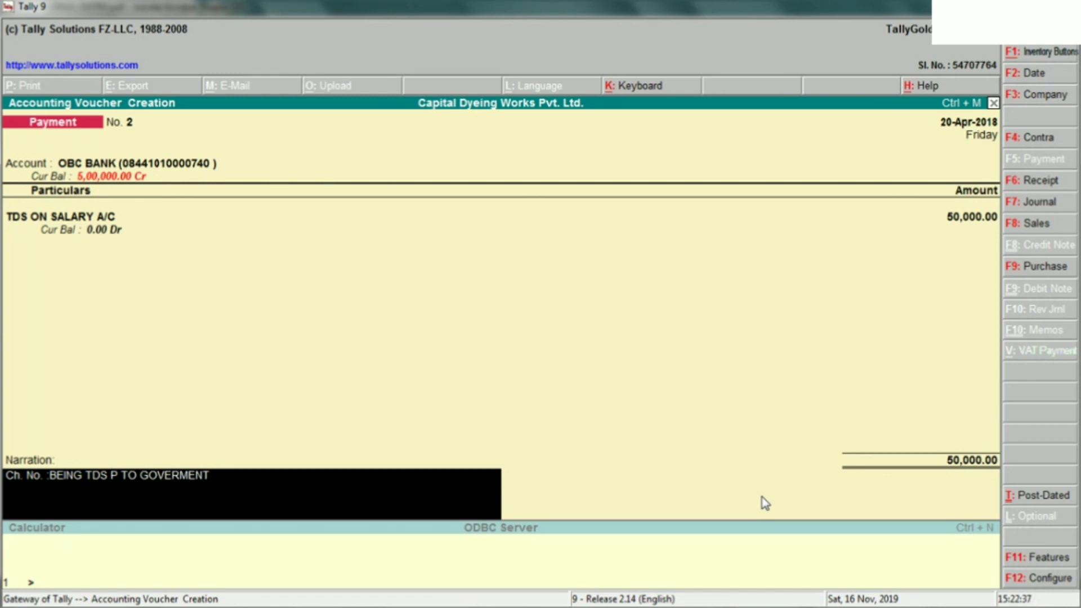
type("EPOSIT")
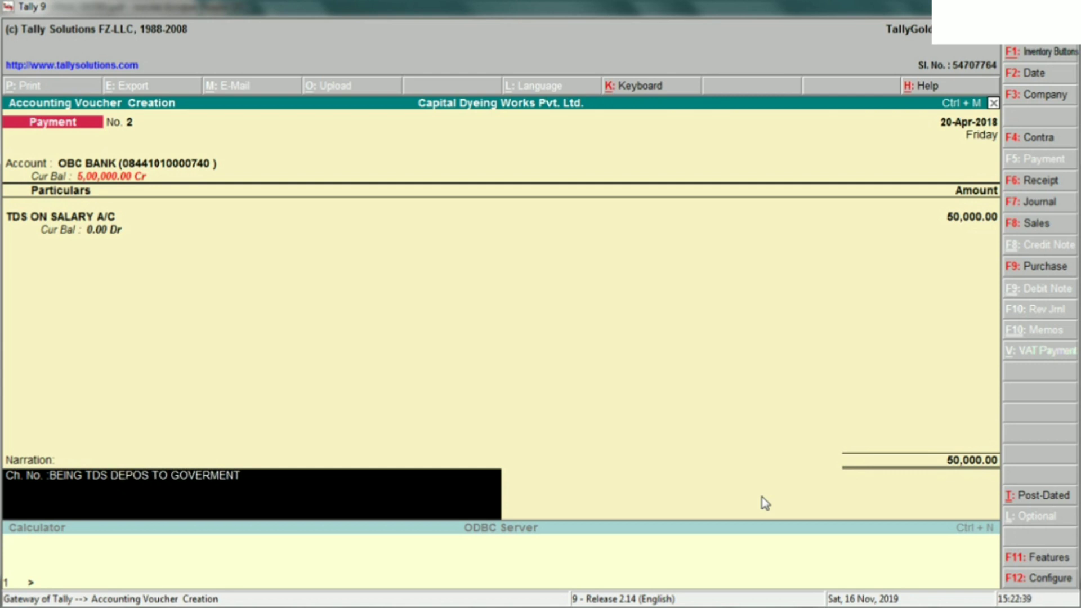
key("ctrl+a")
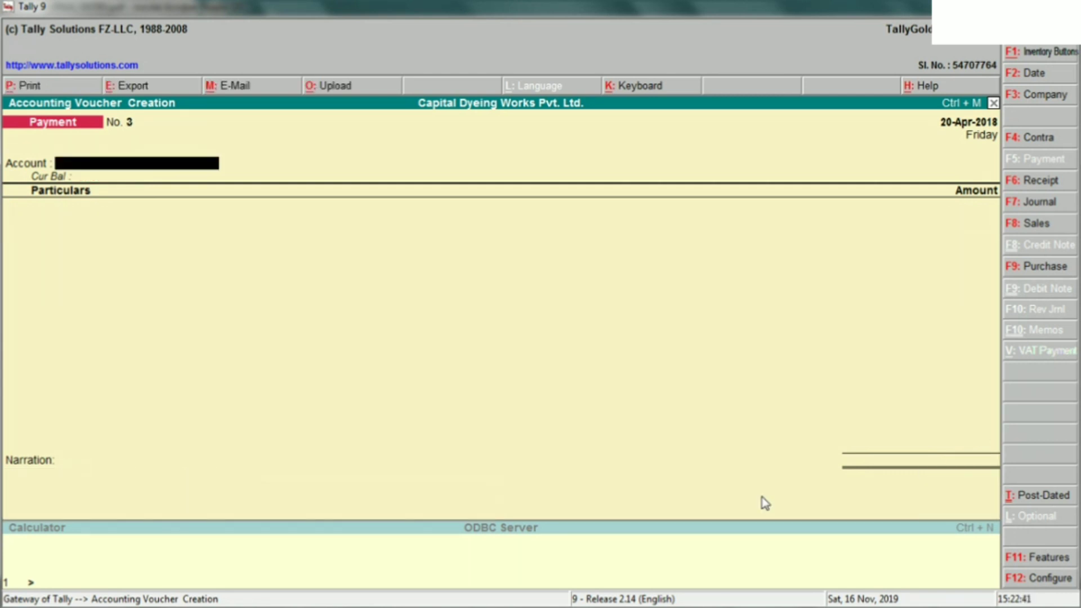
- Leave blank Payment voucher No. 3 and switch through open windows to the desktop
key("alt+Tab")
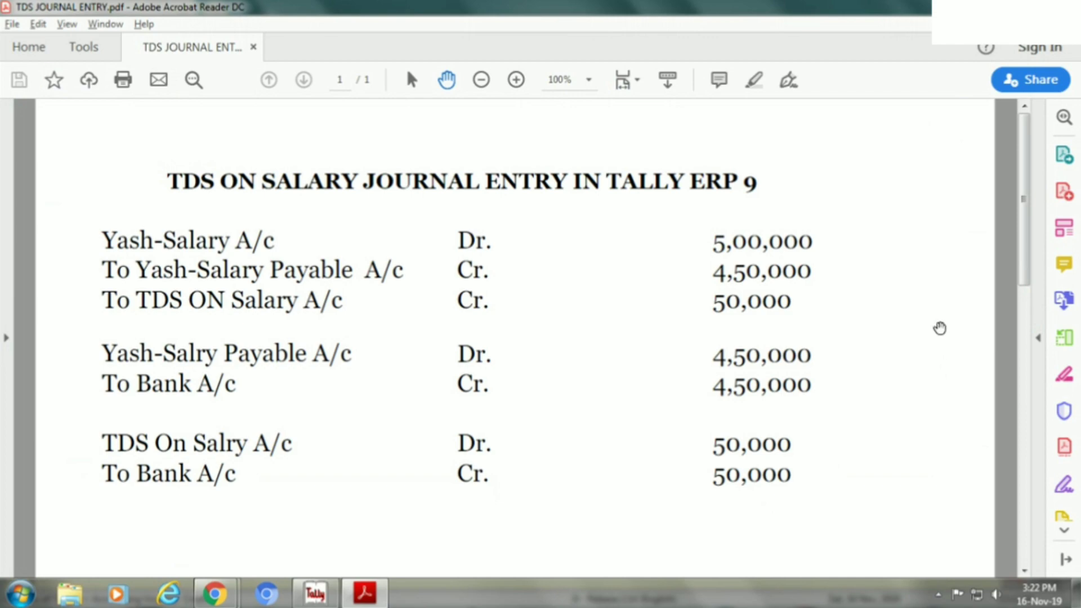
key("alt+Tab")
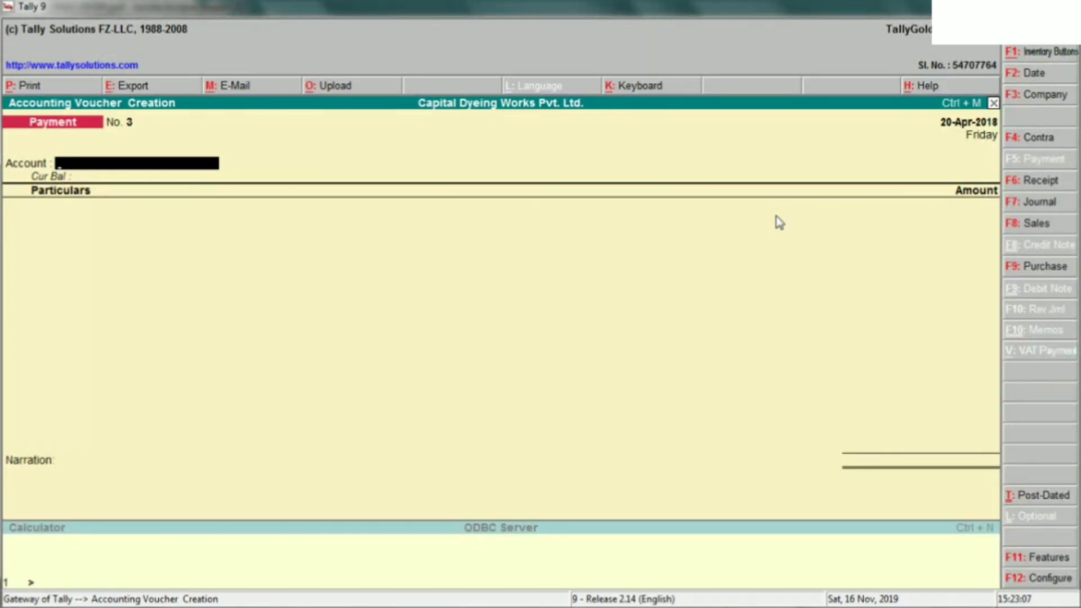
key("alt+Tab")
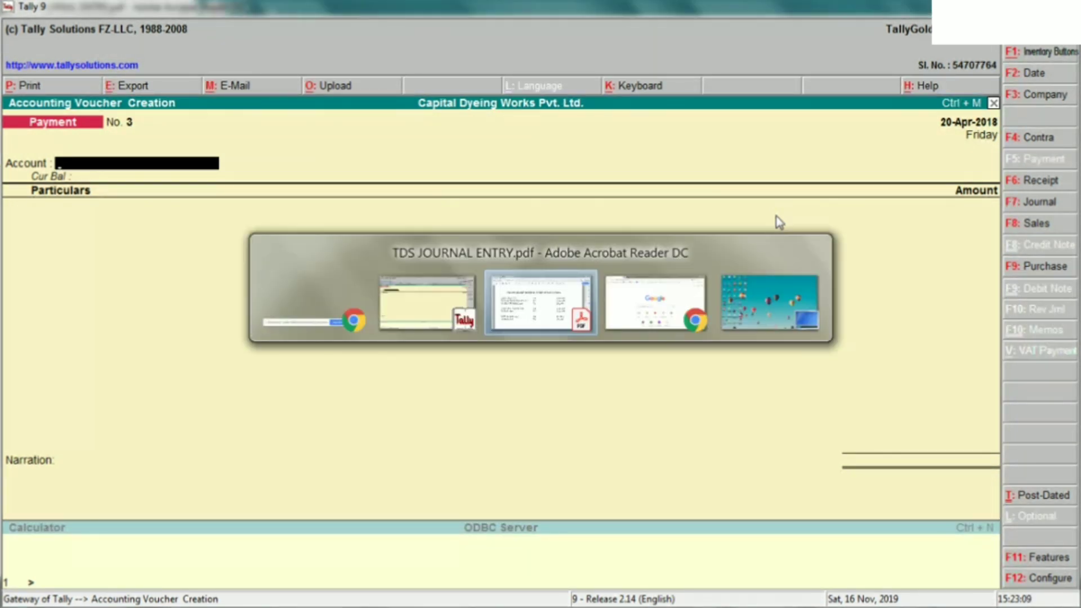
key("alt+Tab")
key("alt+Tab")
key("alt+Tab")
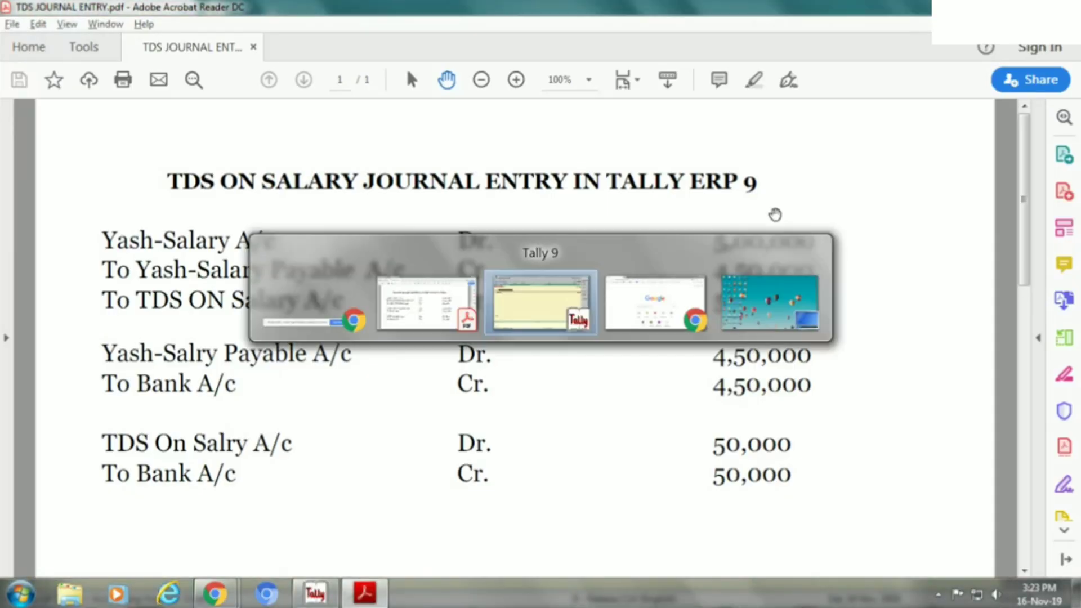
key("alt+Tab")
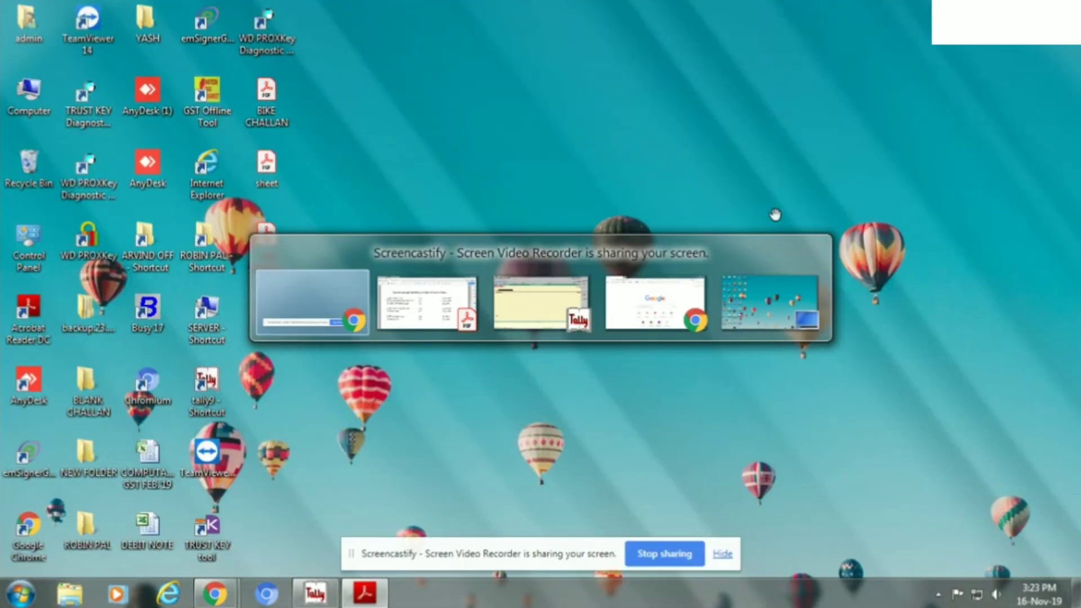